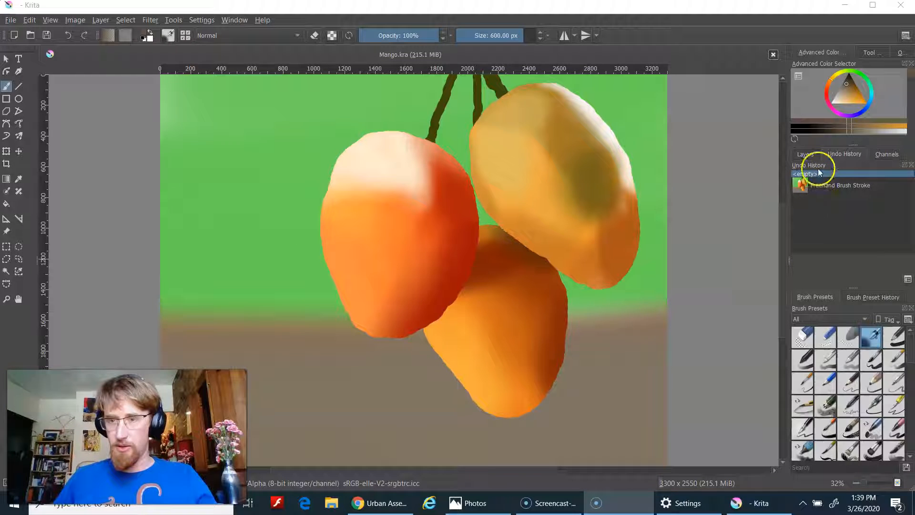
Select the Mango 3 layer and zoom in on the front red-orange mango
left_click(804, 155)
scroll(815, 224, "up", 2)
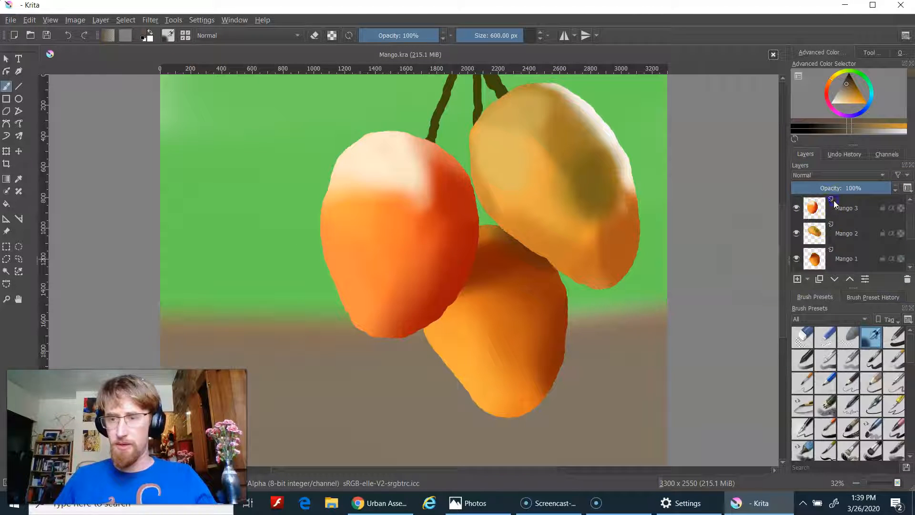
left_click(846, 208)
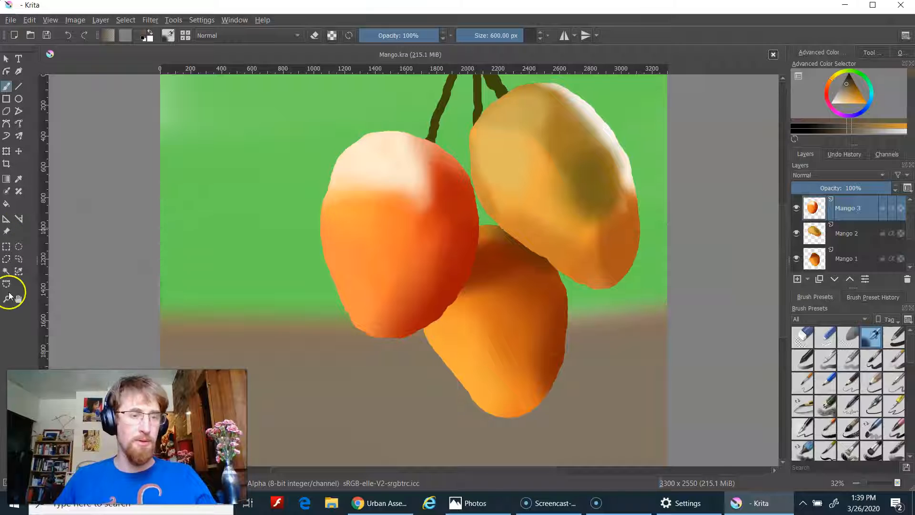
left_click(7, 299)
mouse_move(294, 110)
left_mouse_down()
mouse_move(485, 331)
mouse_move(500, 368)
left_mouse_up()
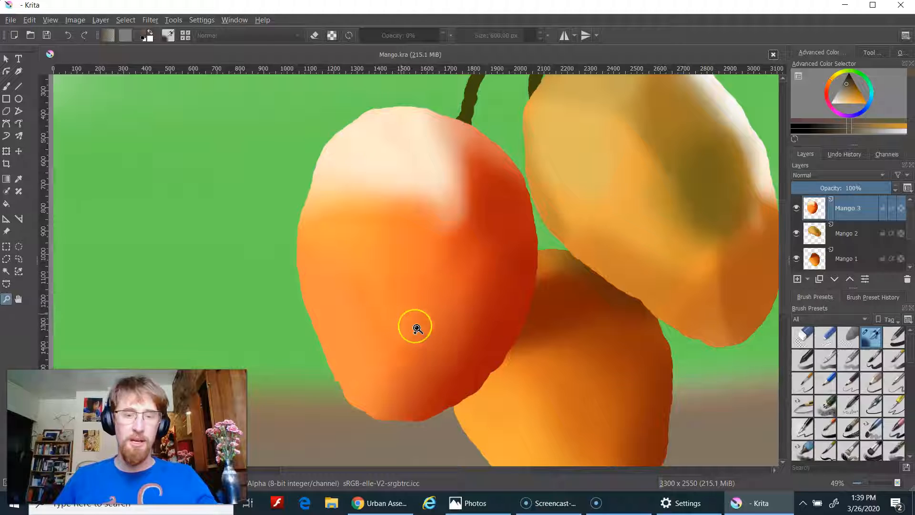
Choose the Watercolor Texture brush preset and activate the Freehand Brush tool
left_click(170, 40)
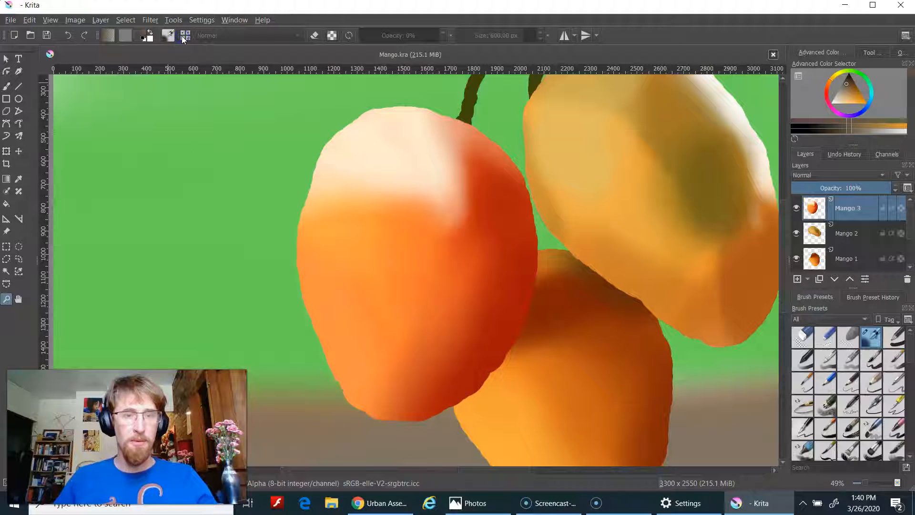
mouse_move(870, 339)
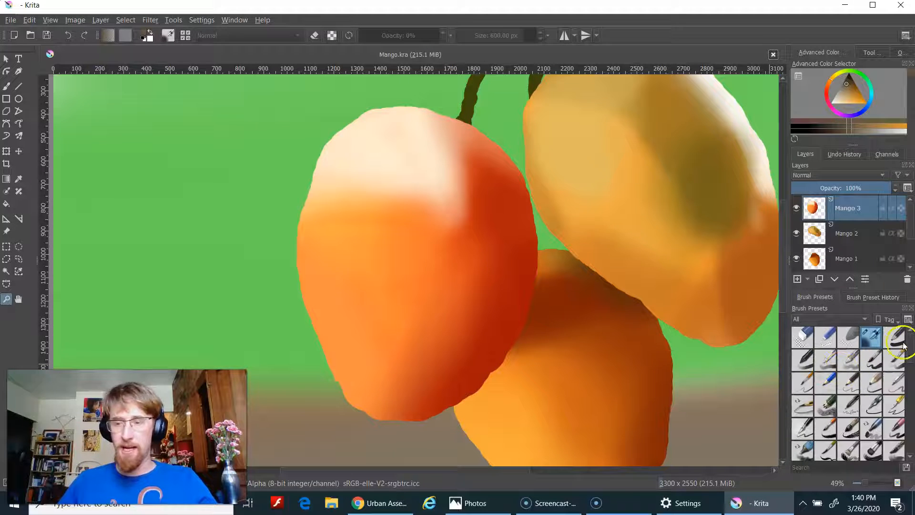
left_click_drag(909, 336, 906, 396)
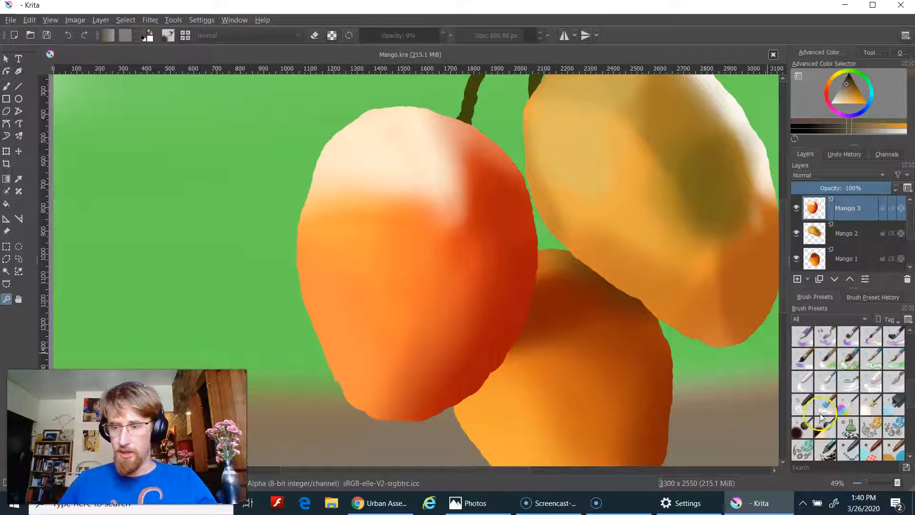
left_click_drag(907, 408, 907, 402)
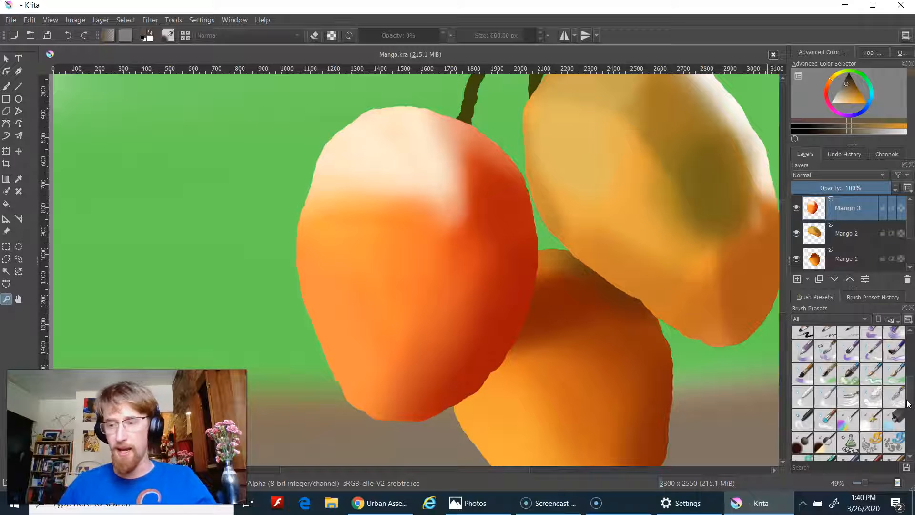
left_click_drag(912, 402, 911, 397)
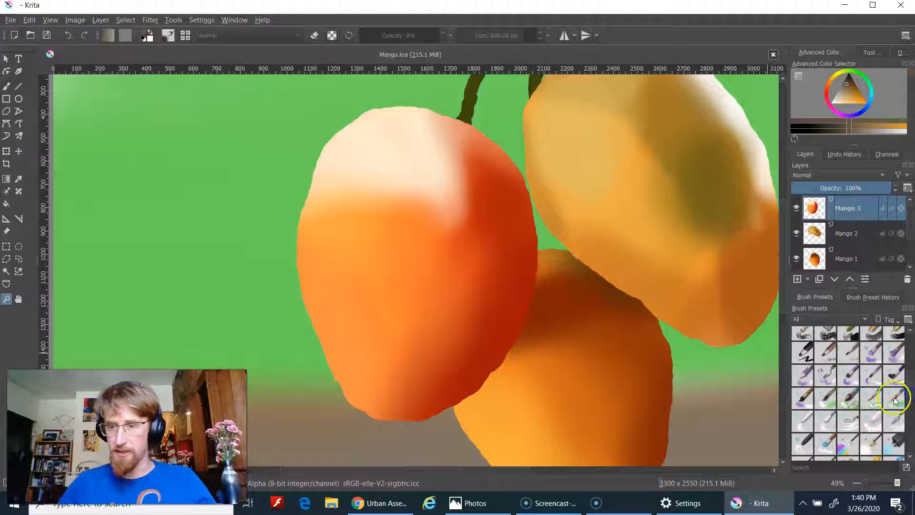
left_click(855, 405)
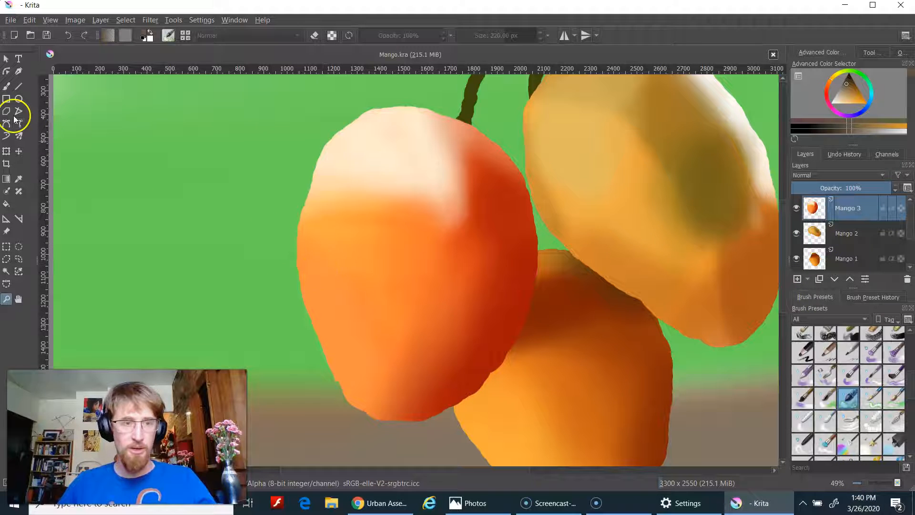
left_click(7, 88)
Browse the full collection of brush presets, keeping Watercolor Texture as the active brush
left_click(185, 36)
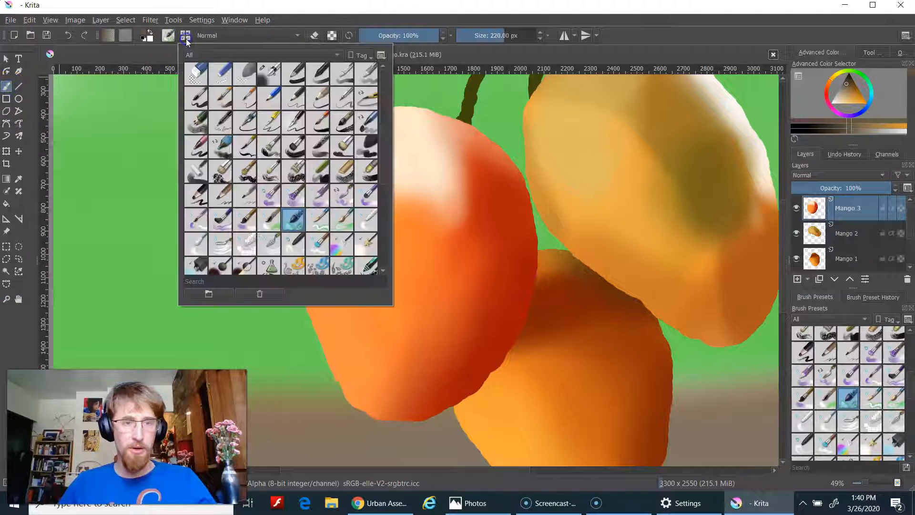
scroll(305, 166, "down", 2)
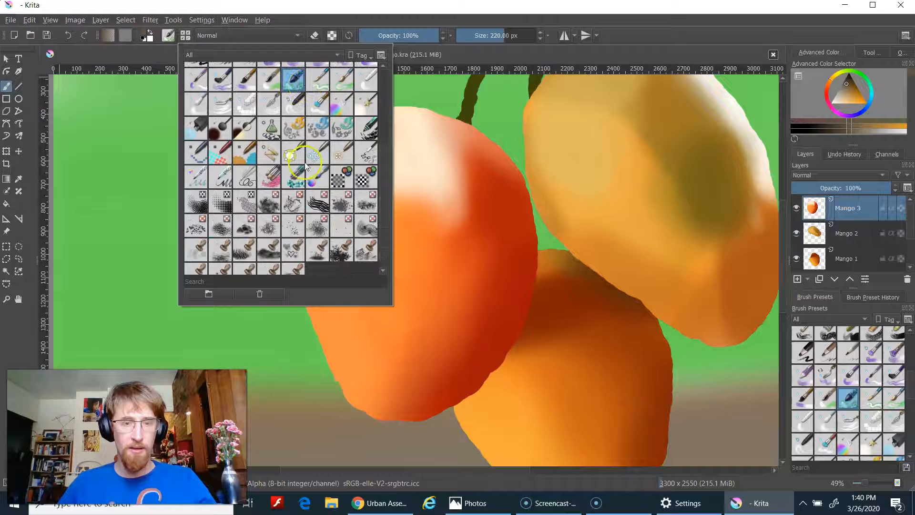
scroll(334, 256, "down", 1)
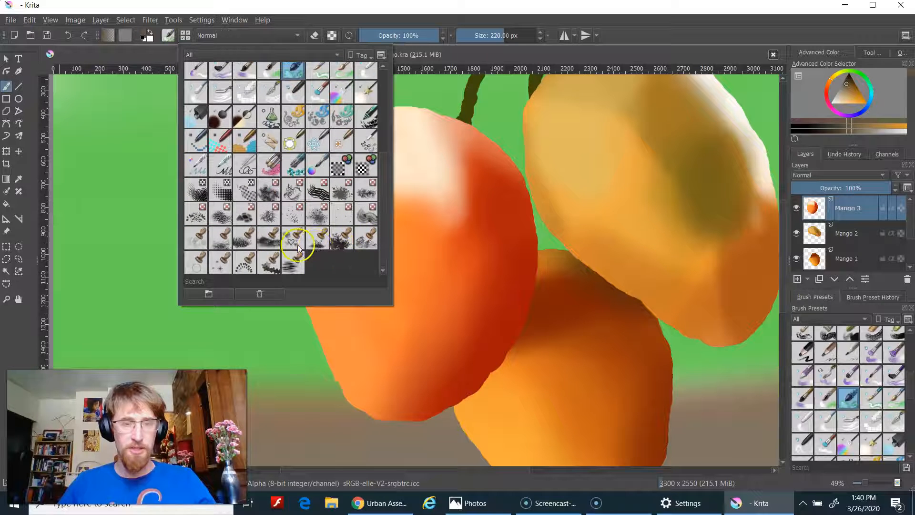
scroll(298, 248, "up", 1)
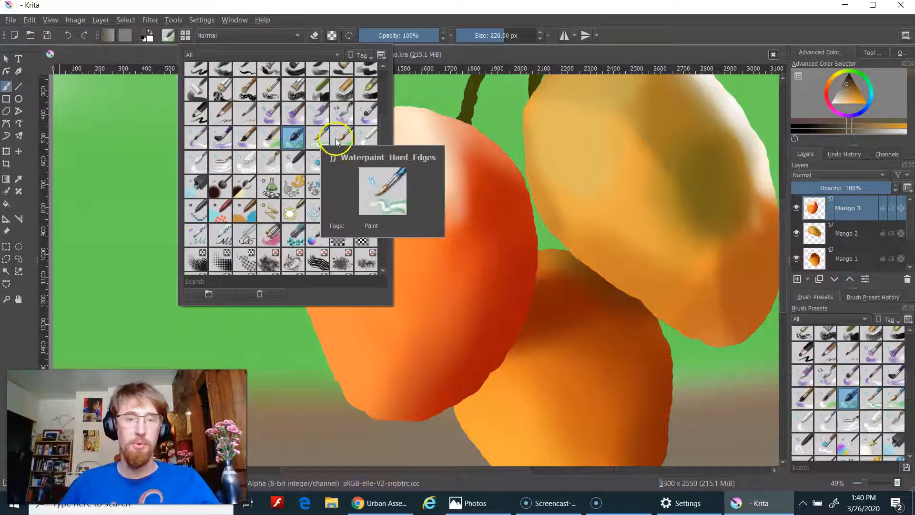
left_click(291, 143)
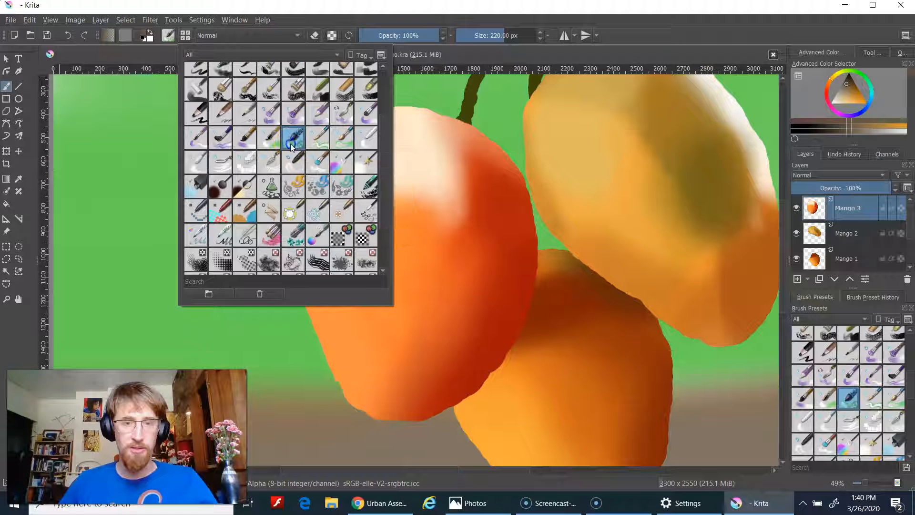
left_click(463, 355)
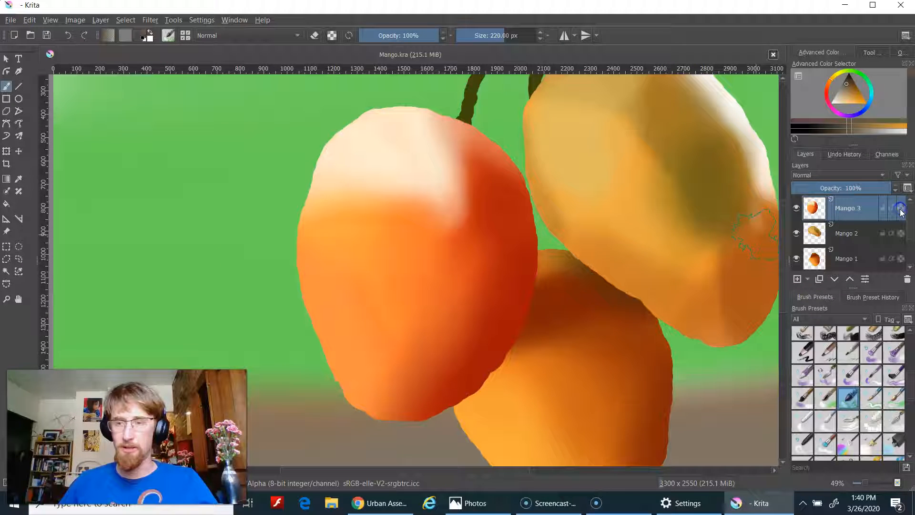
Turn on Preserve Alpha and dab orange sampled from the front mango over its red shaded side, enlarging the brush to 263 px
left_click(330, 36)
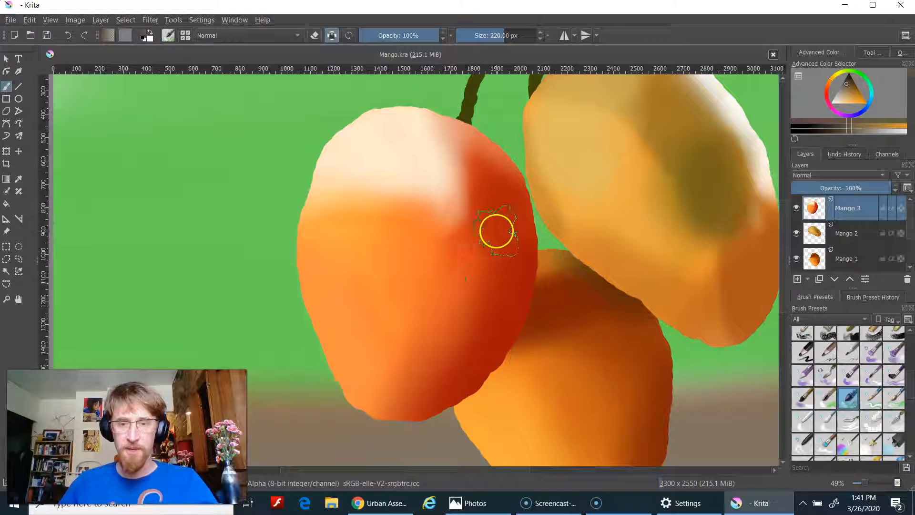
key("ctrl")
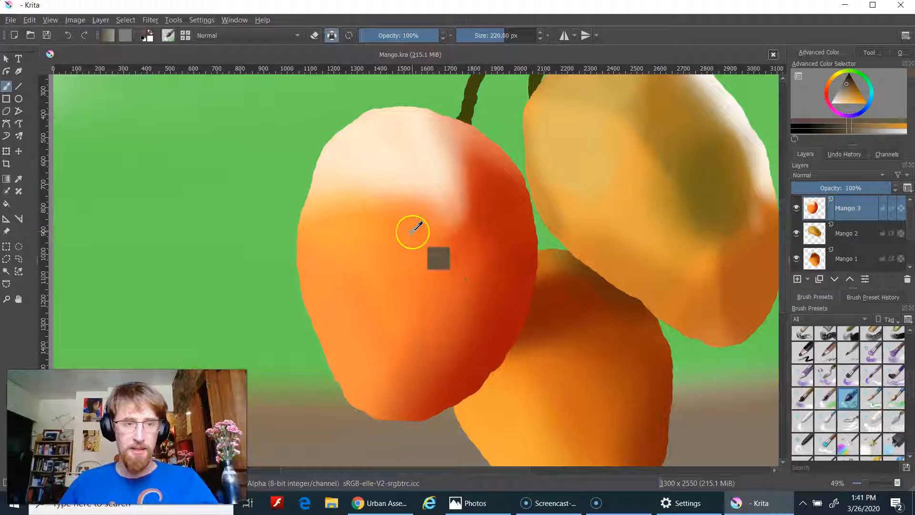
left_click(439, 278, "ctrl")
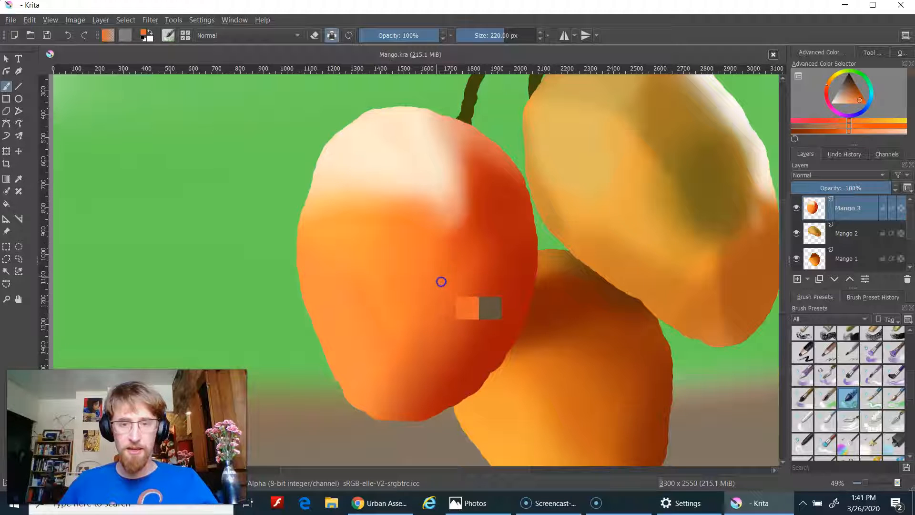
left_click_drag(475, 303, 479, 312)
key("bracketright")
key("bracketright")
key("bracketright")
left_click_drag(505, 269, 514, 250)
Texture the front mango's shaded side with sampled dark red and its lower tip with sampled light orange
left_click_drag(488, 290, 450, 382)
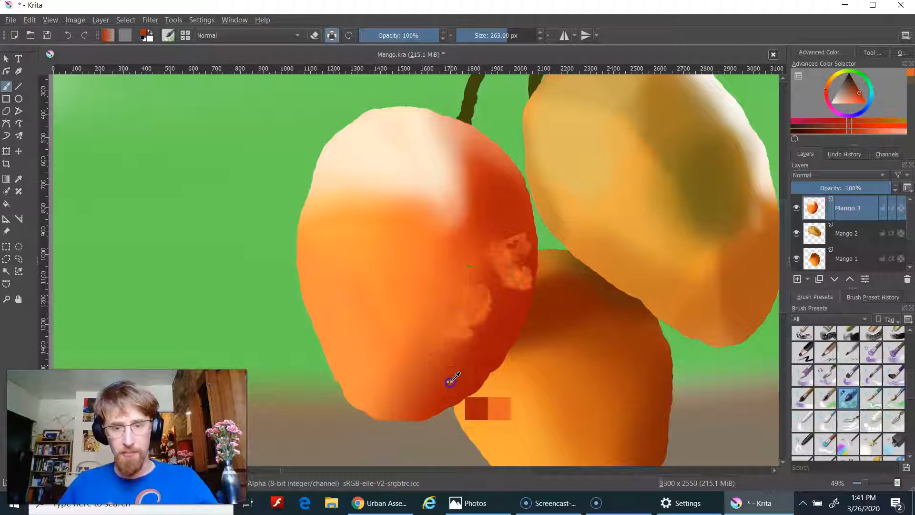
mouse_move(521, 306)
left_mouse_down()
mouse_move(538, 255)
mouse_move(509, 283)
mouse_move(521, 210)
mouse_move(517, 276)
mouse_move(517, 217)
mouse_move(496, 183)
left_mouse_up()
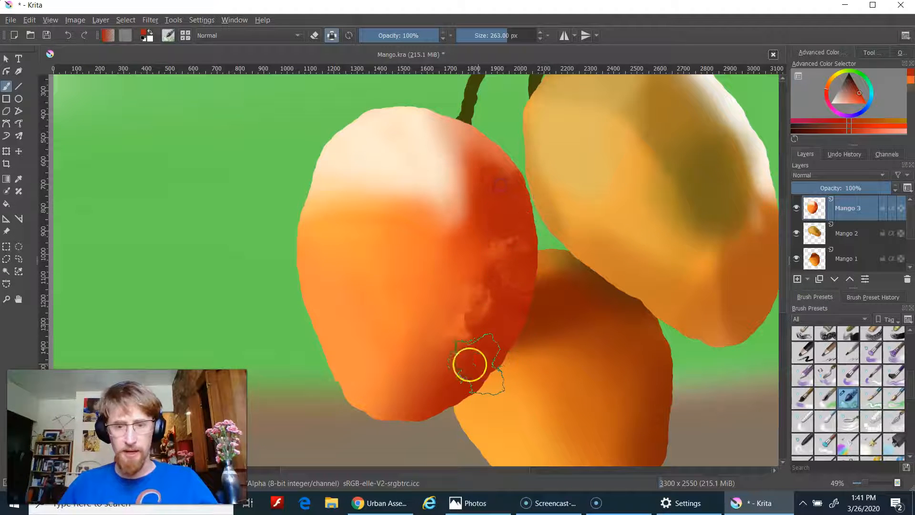
left_click(368, 347, "ctrl")
mouse_move(368, 348)
left_mouse_down()
mouse_move(387, 395)
mouse_move(433, 384)
left_mouse_up()
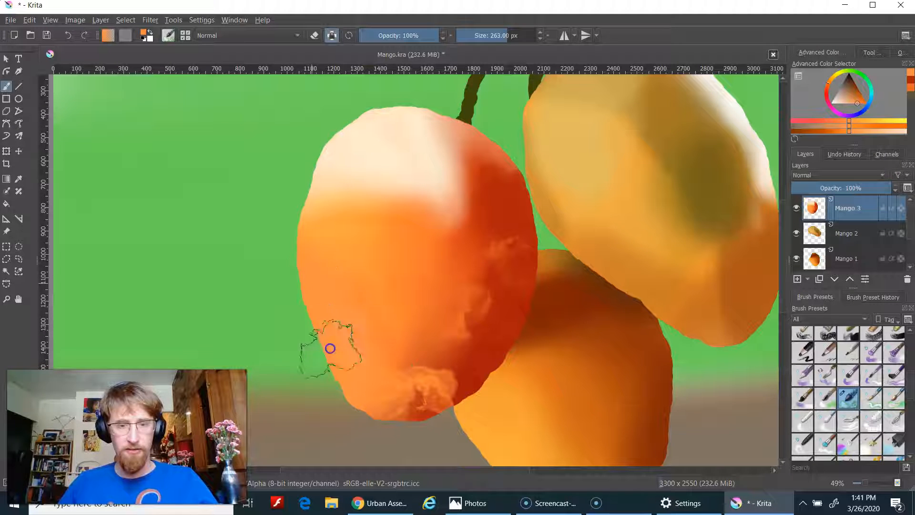
Sample the cream highlight and paint watercolor texture along its lower and right edges on the front mango
left_click(343, 183, "ctrl")
mouse_move(344, 183)
left_mouse_down()
mouse_move(327, 193)
mouse_move(347, 205)
mouse_move(412, 190)
mouse_move(441, 152)
left_mouse_up()
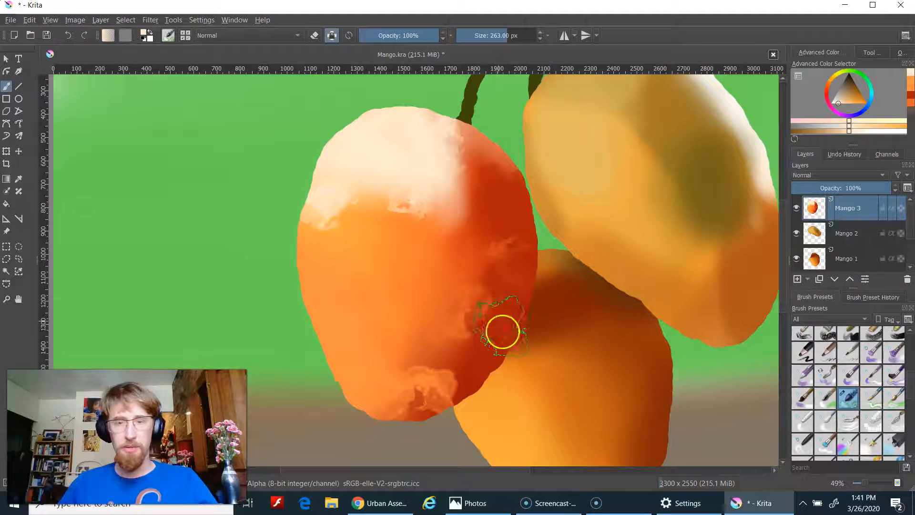
mouse_move(407, 220)
left_mouse_down()
mouse_move(467, 169)
mouse_move(481, 132)
left_mouse_up()
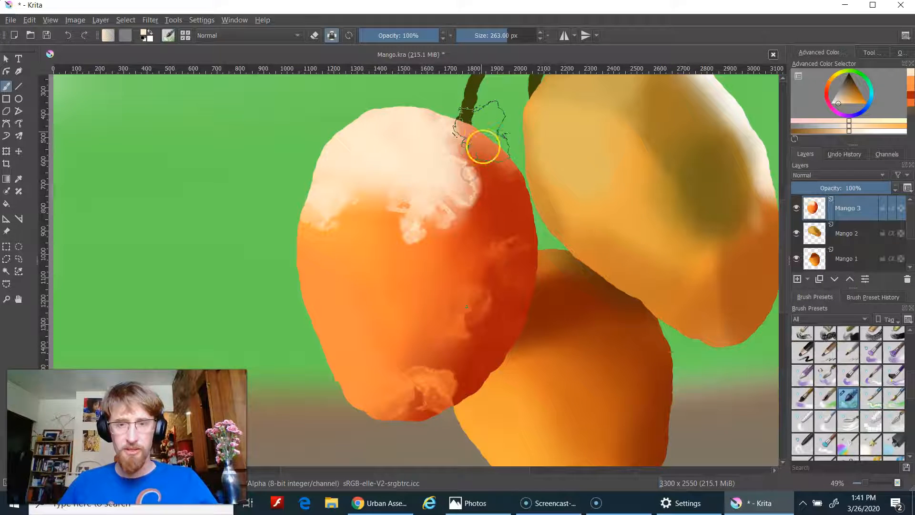
Break up the front mango's orange-to-red transition with sampled orange texture strokes, undoing the last stroke
left_click(423, 296, "ctrl")
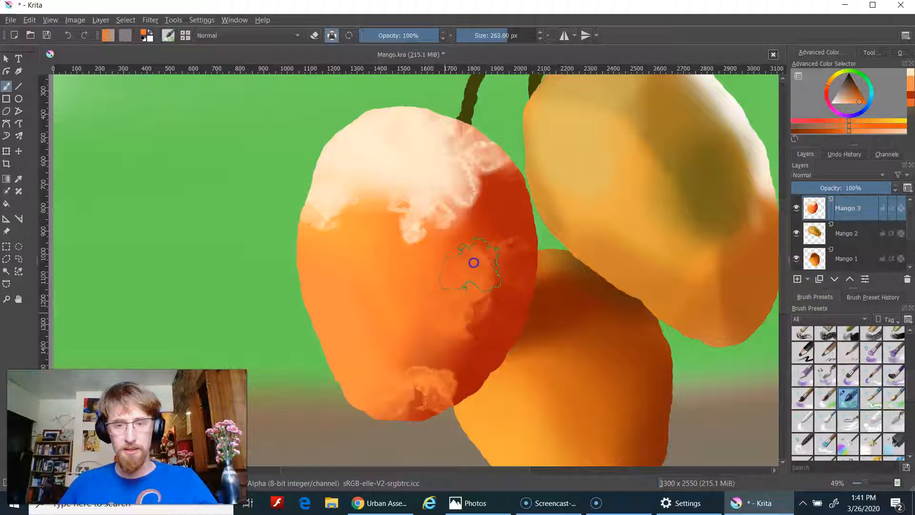
mouse_move(483, 236)
left_mouse_down()
mouse_move(445, 367)
mouse_move(270, 390)
mouse_move(341, 212)
left_mouse_up()
key("ctrl+z")
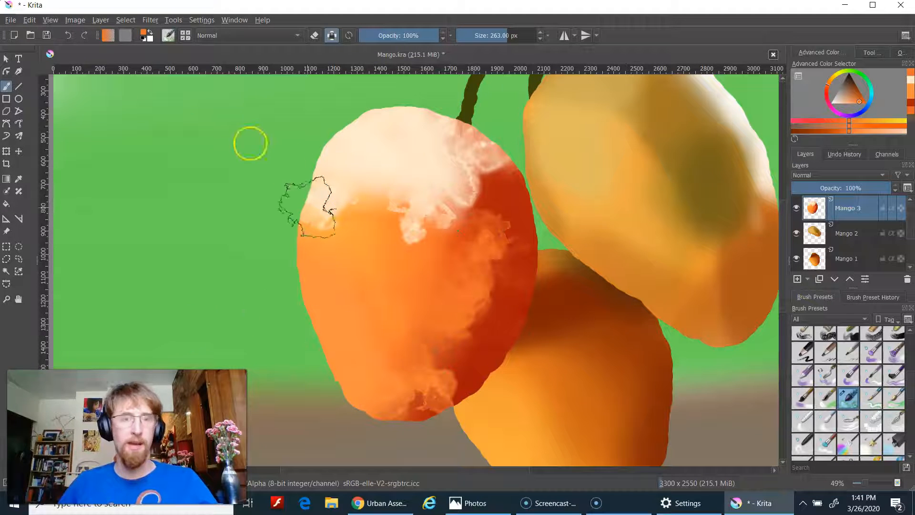
Switch to the Waterpaint Hard Edges preset and paint a short orange patch on the front mango's upper red area
left_click(167, 37)
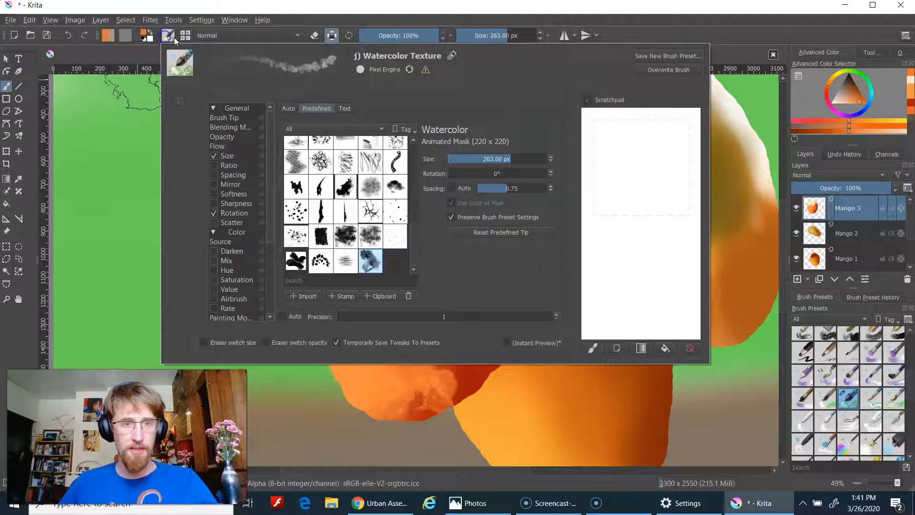
left_click(185, 36)
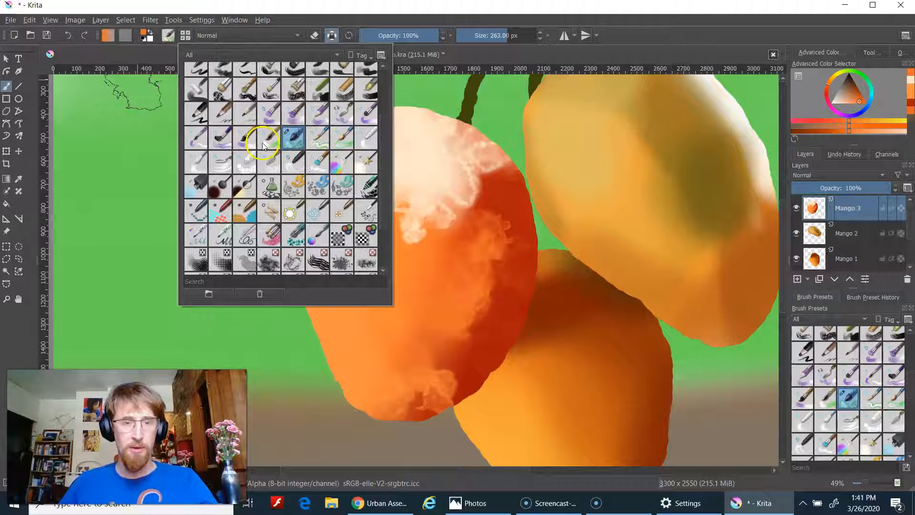
left_click(323, 138)
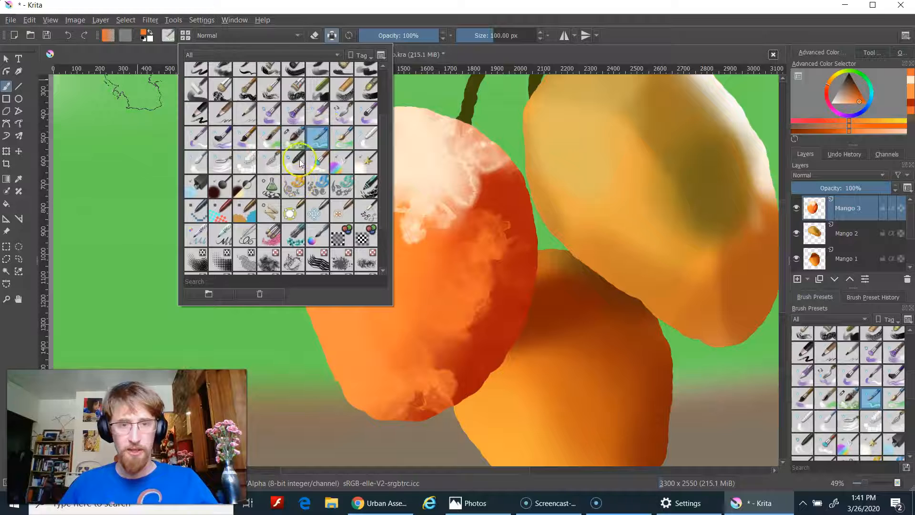
left_click(478, 51)
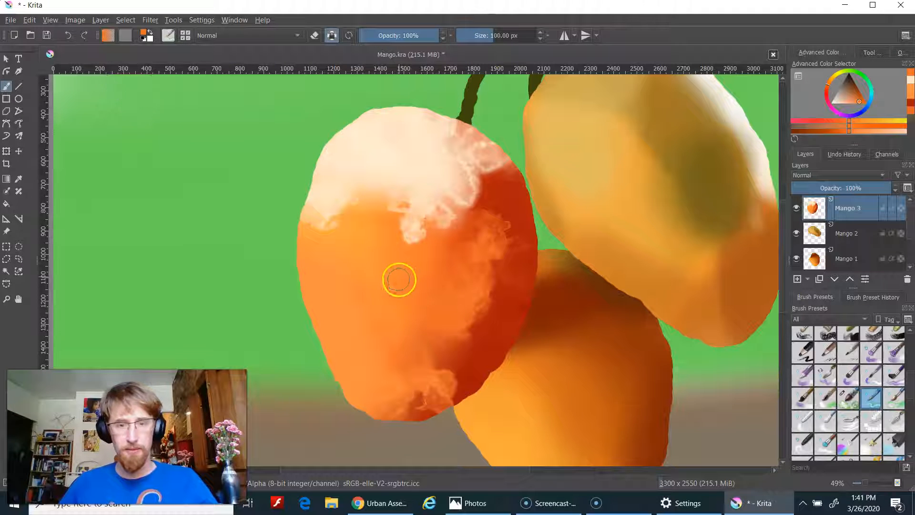
mouse_move(496, 208)
left_mouse_down()
mouse_move(516, 230)
mouse_move(499, 255)
mouse_move(503, 184)
left_mouse_up()
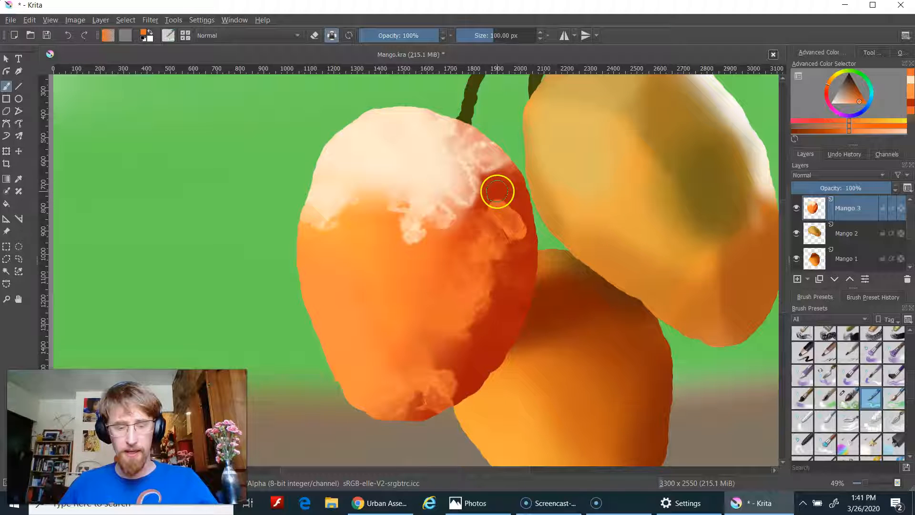
Sample the adjacent deep red and try a Waterpaint Hard Edges stroke over the orange patch
left_click(497, 191, "ctrl")
left_click_drag(497, 191, 511, 214)
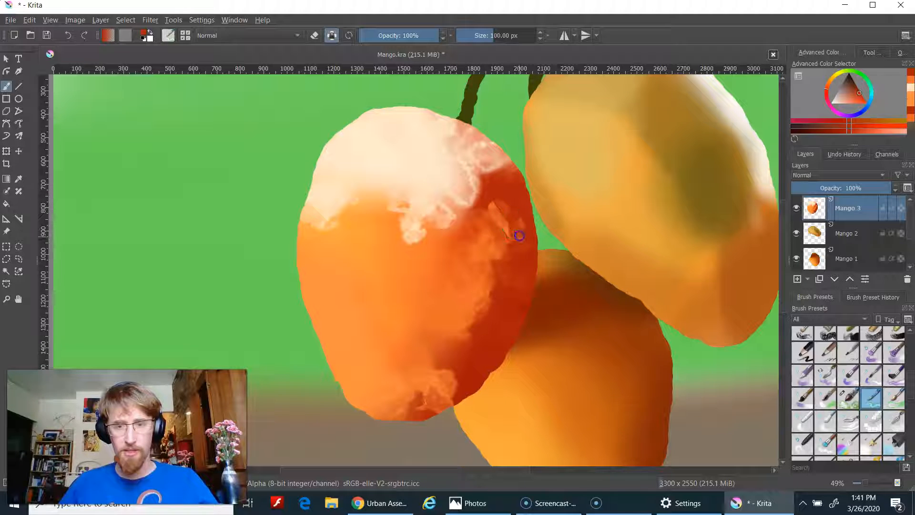
key("ctrl+z")
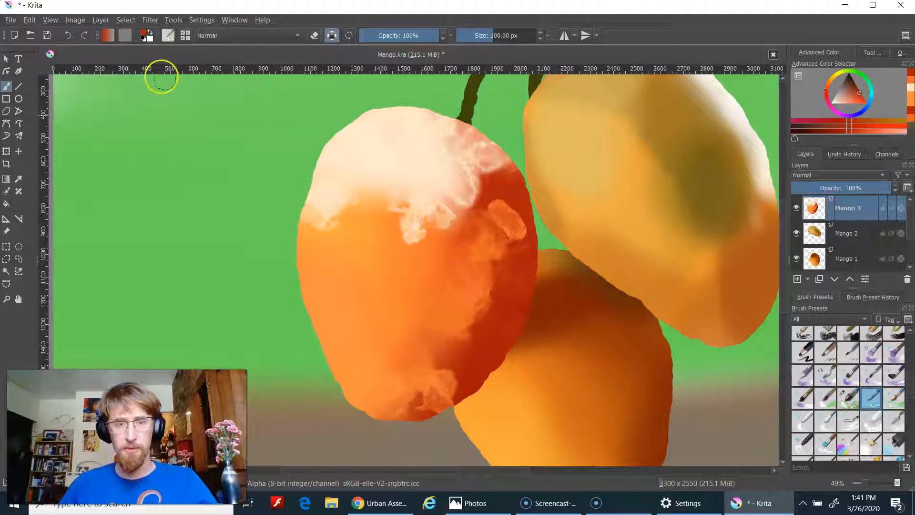
Switch to the brush preset just before Watercolor Texture, enlarge it to 78 px, and try red strokes along the mango's color transition
left_click(168, 35)
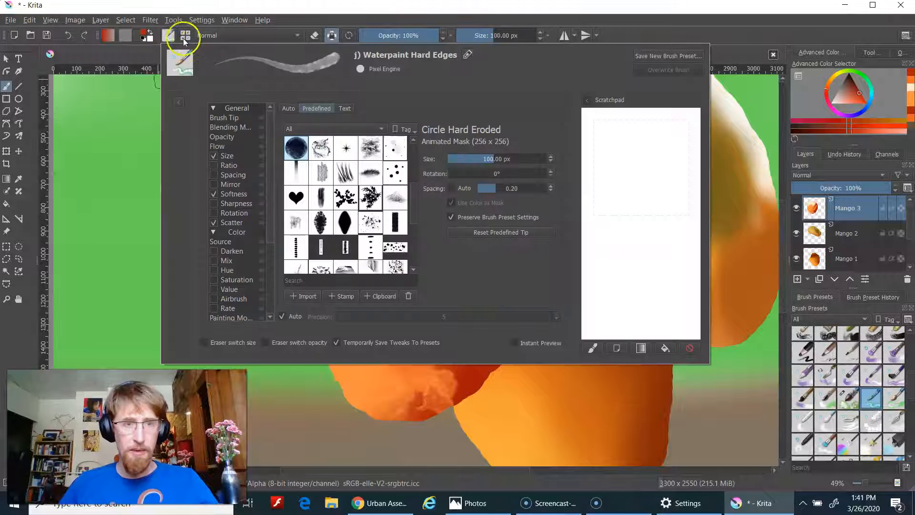
left_click(187, 40)
left_click(271, 146)
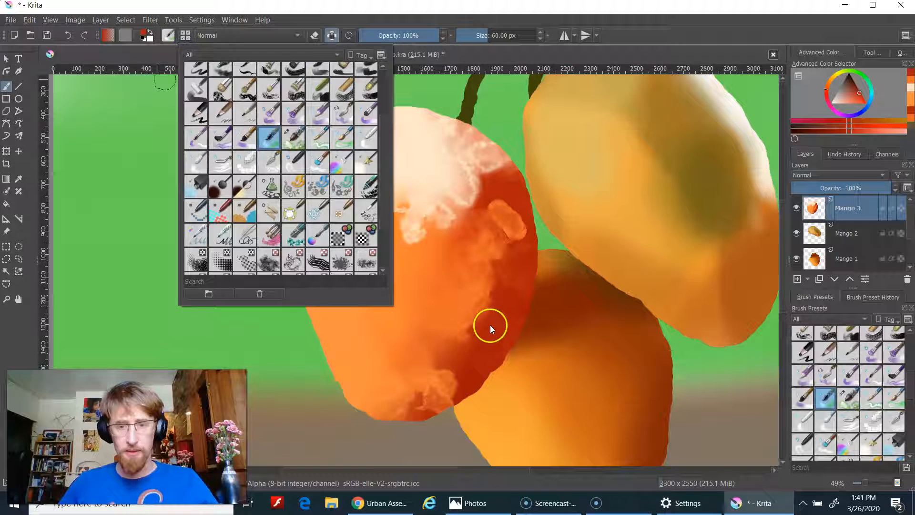
left_click(490, 324)
left_click(482, 302)
mouse_move(488, 295)
left_mouse_down()
mouse_move(460, 280)
mouse_move(484, 191)
mouse_move(466, 268)
left_mouse_up()
key("ctrl+z")
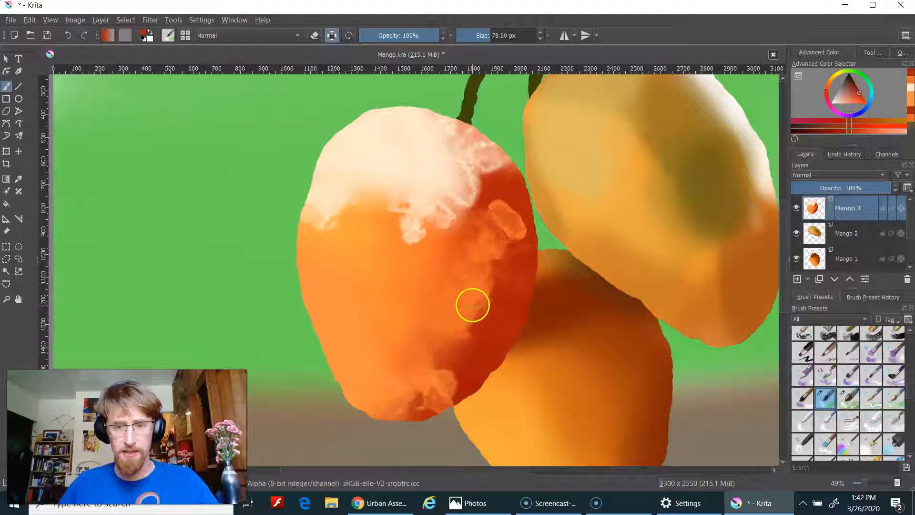
Switch to the Wet Bristles Rough preset, enlarge the brush to 188 px and paint rough red strokes along the front mango's color transition
left_click(168, 37)
left_click(168, 37)
left_click(169, 37)
left_click(186, 36)
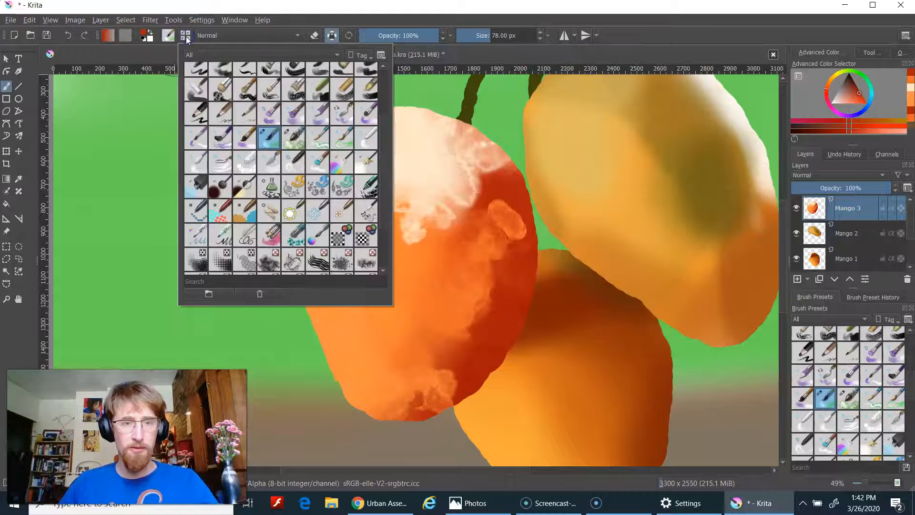
left_click(294, 115)
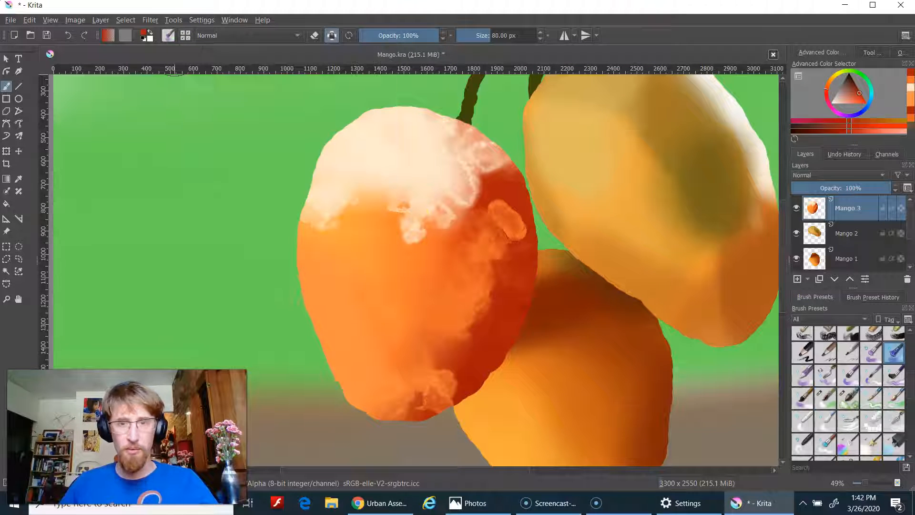
key("bracketright")
mouse_move(419, 253)
left_mouse_down("shift")
mouse_move(475, 189)
mouse_move(475, 221)
mouse_move(516, 208)
mouse_move(473, 246)
left_mouse_up("shift")
key("bracketleft")
key("bracketleft")
key("bracketleft")
key("bracketleft")
key("bracketleft")
key("bracketleft")
mouse_move(475, 322)
left_mouse_down()
mouse_move(448, 339)
mouse_move(488, 326)
mouse_move(482, 339)
mouse_move(476, 312)
mouse_move(510, 167)
mouse_move(490, 168)
mouse_move(510, 180)
mouse_move(495, 164)
left_mouse_up()
Add bristle strokes in sampled pale peach over the mango's upper highlight and in sampled orange over its middle and lower areas
left_click(453, 143, "ctrl")
mouse_move(453, 143)
left_mouse_down()
mouse_move(474, 142)
mouse_move(415, 179)
mouse_move(419, 234)
left_mouse_up()
left_click(384, 257, "ctrl")
mouse_move(384, 258)
left_mouse_down()
mouse_move(422, 261)
mouse_move(457, 211)
mouse_move(451, 240)
mouse_move(471, 208)
mouse_move(438, 314)
mouse_move(460, 299)
mouse_move(430, 329)
mouse_move(439, 375)
mouse_move(430, 386)
mouse_move(457, 380)
mouse_move(431, 398)
mouse_move(469, 388)
mouse_move(422, 404)
mouse_move(453, 393)
mouse_move(433, 387)
left_mouse_up()
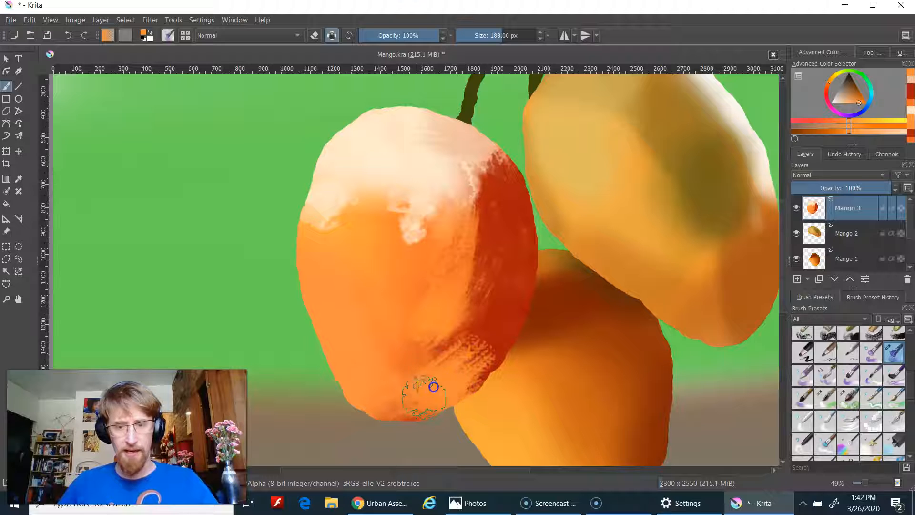
key("super")
left_click(352, 27)
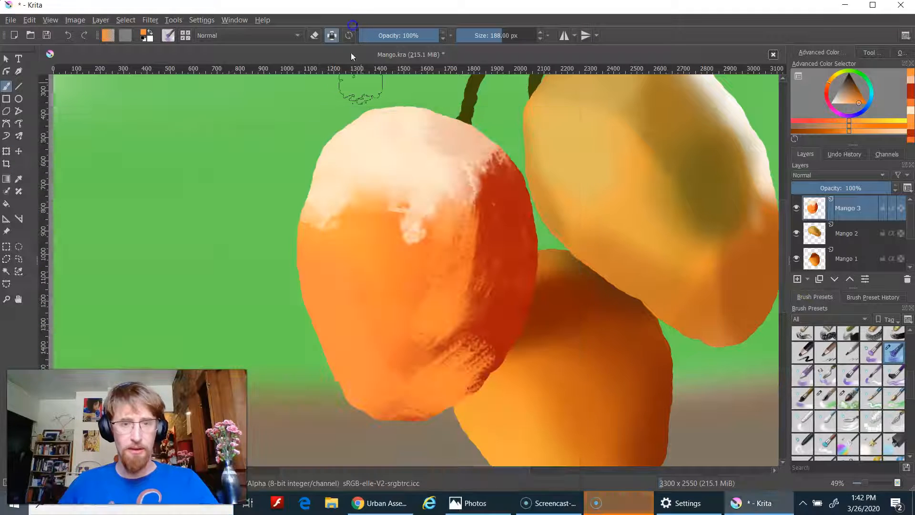
left_click(332, 356)
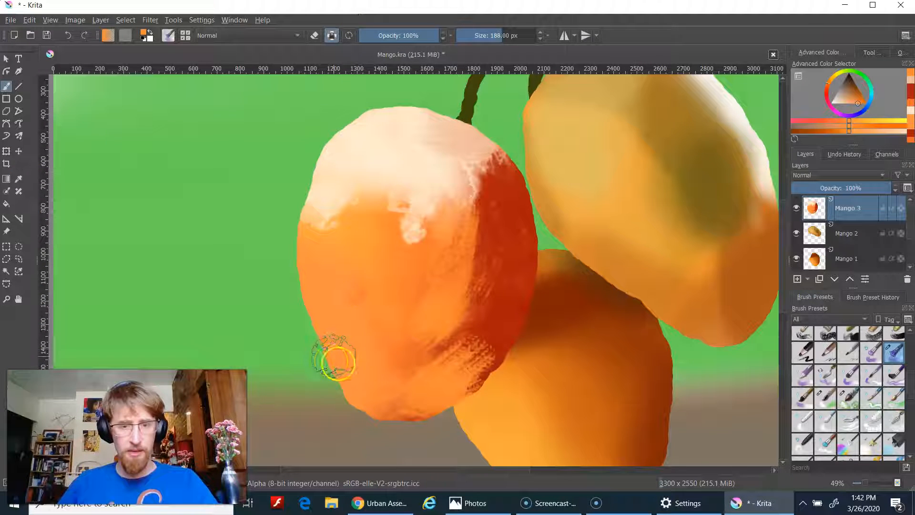
Sample the cream color from the highlight's drip and paint rough bristle strokes around it
left_click(411, 213, "ctrl")
mouse_move(411, 214)
left_mouse_down()
mouse_move(405, 220)
mouse_move(435, 188)
left_mouse_up()
left_click(143, 14)
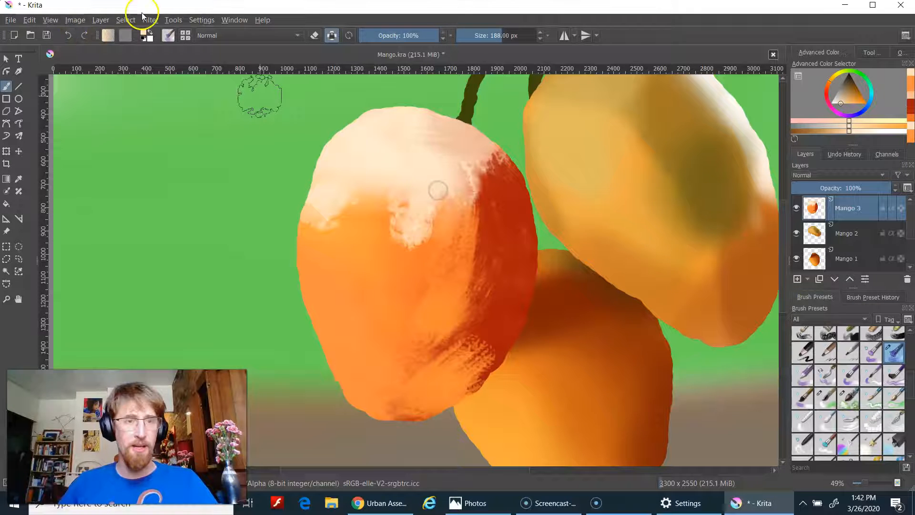
Switch to the Wet Smear preset and try smearing the highlight's lower edge, undoing the last stroke
left_click(162, 36)
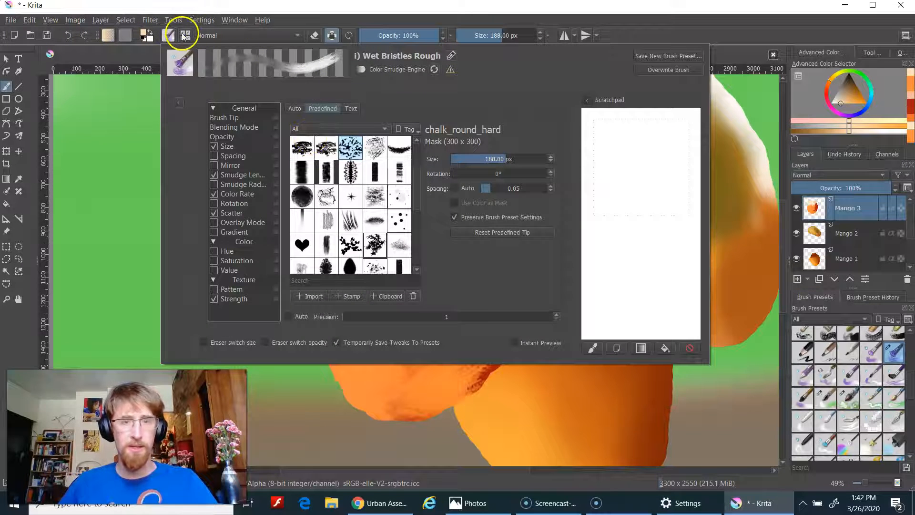
left_click(185, 36)
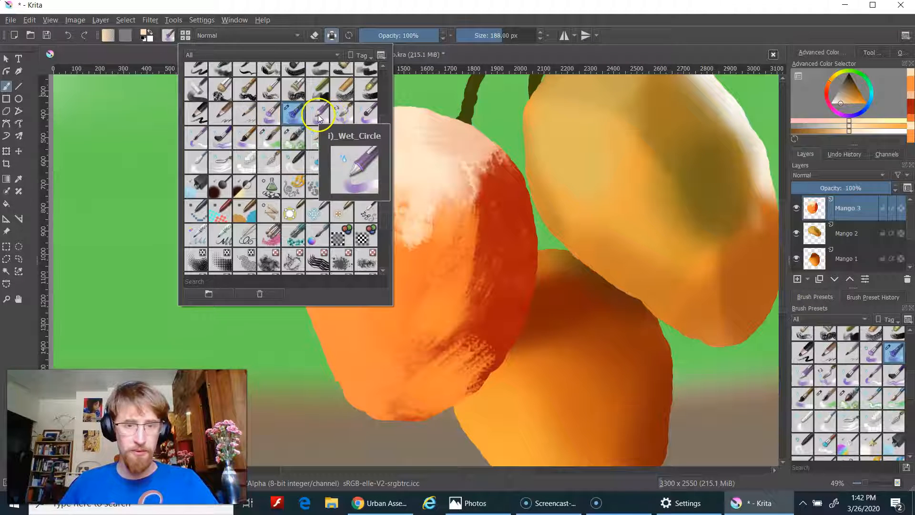
left_click(221, 137)
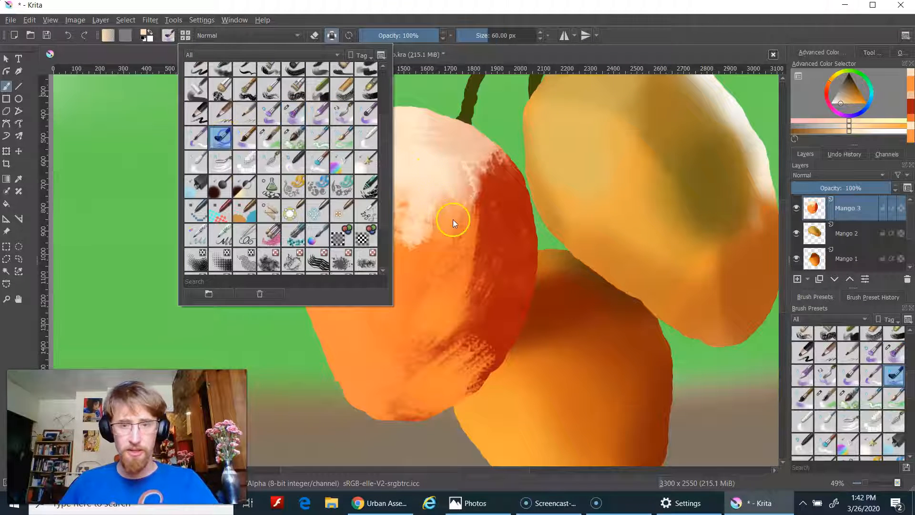
left_click(451, 192)
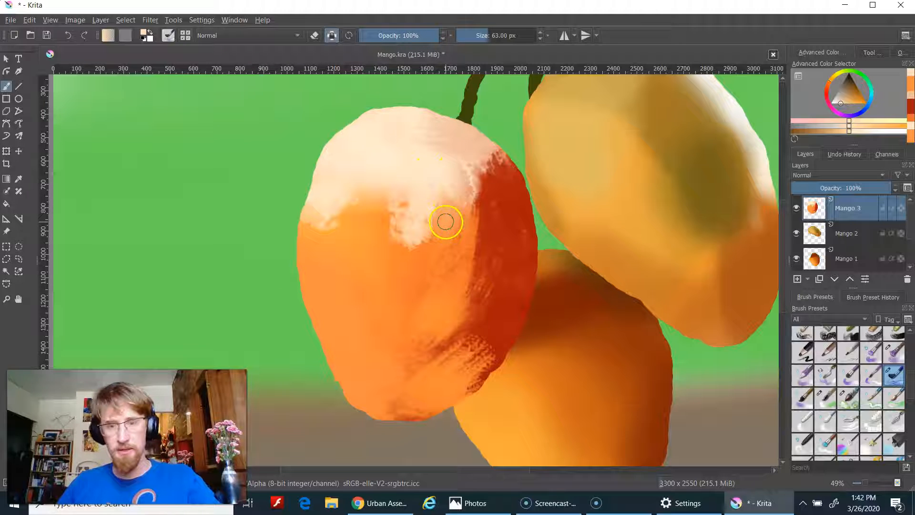
key("ctrl+z")
Sample the peach beside the red area, lower the brush opacity to 29%, try strokes along the highlight's edge and undo them
left_click(474, 193, "ctrl")
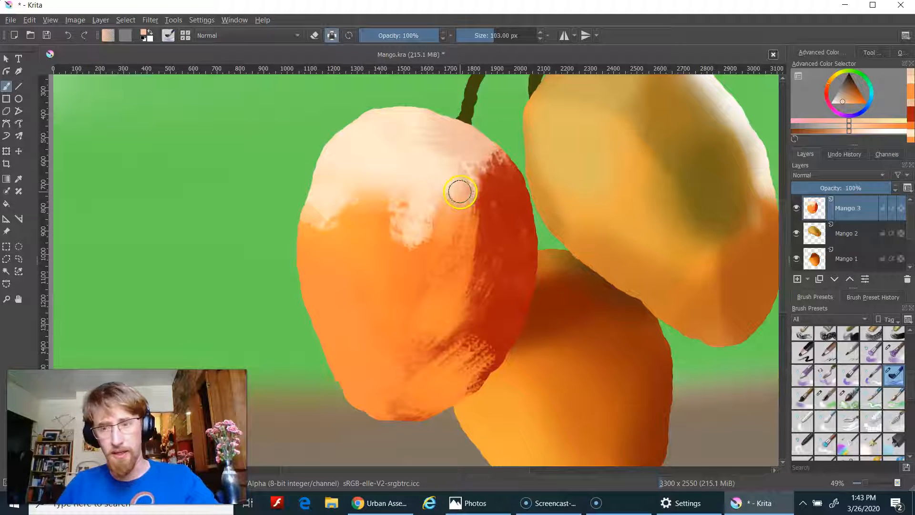
left_click_drag(415, 36, 395, 38)
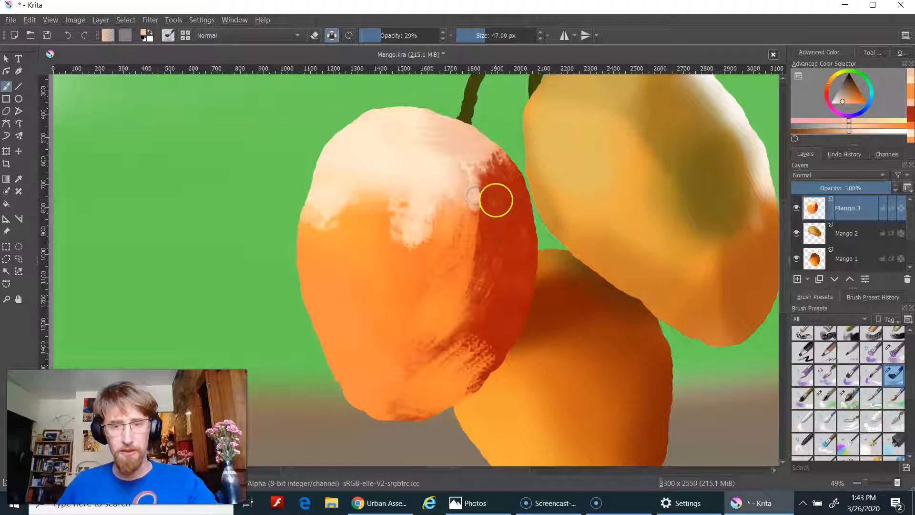
left_click_drag(475, 163, 482, 202)
key("ctrl+z")
key("ctrl+z")
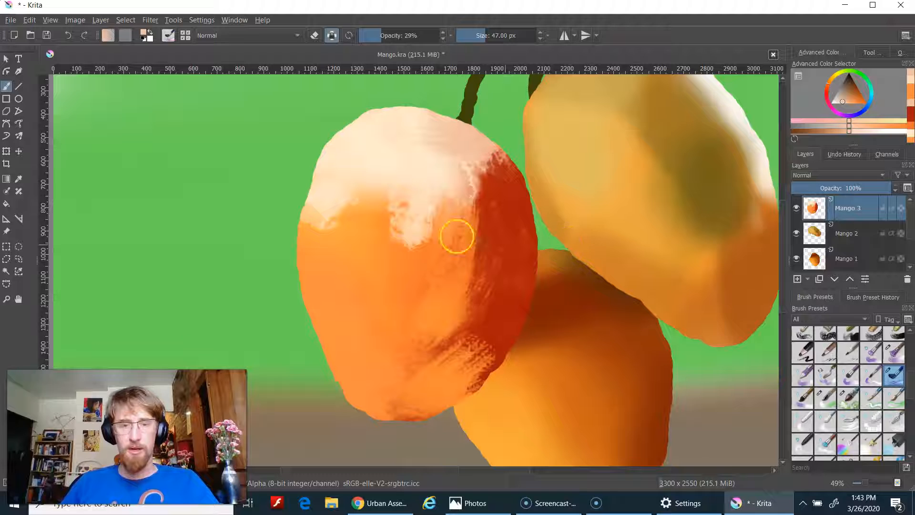
Switch to the last stamp preset with horizontal ripple lines, choose a dark brownish orange and enlarge the brush to 300 px
left_click(166, 35)
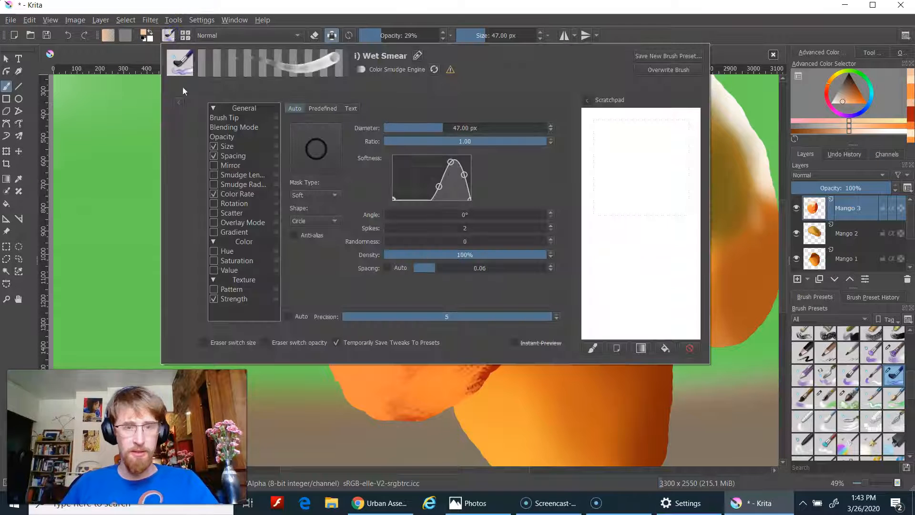
left_click(184, 35)
scroll(295, 224, "down", 5)
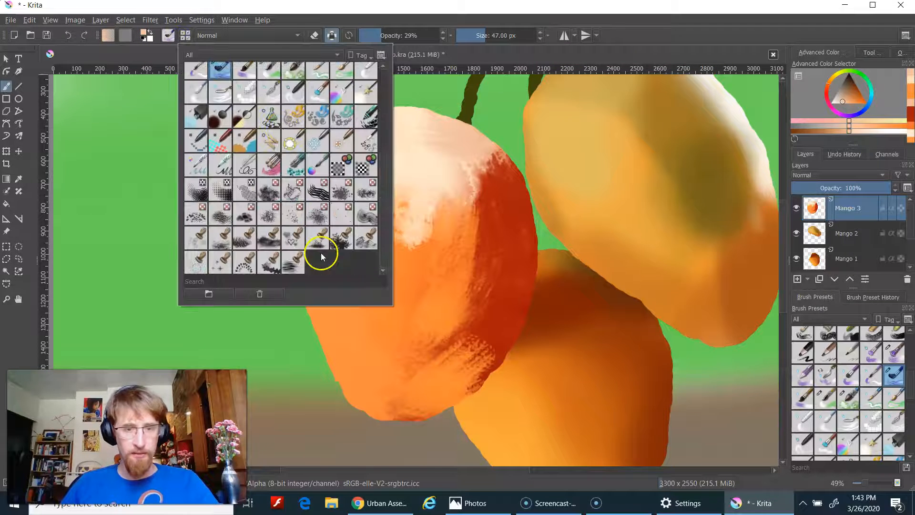
left_click(342, 238)
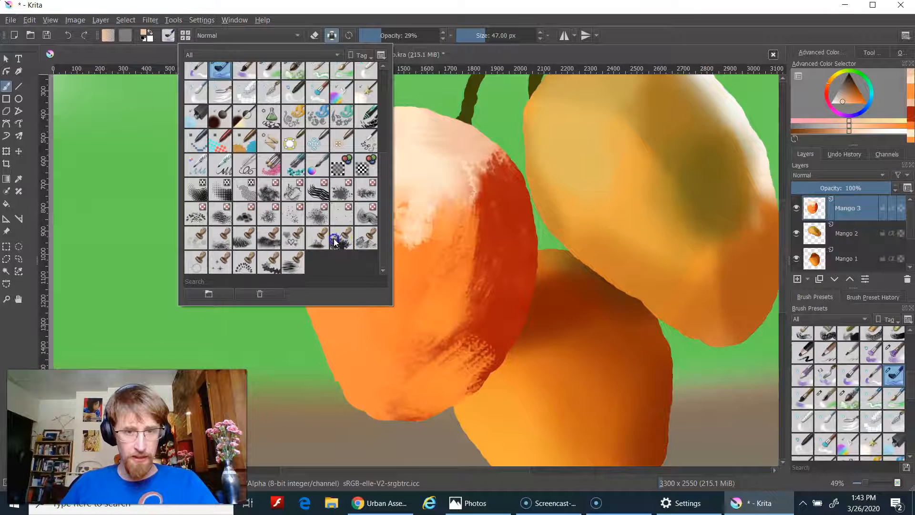
left_click(286, 267)
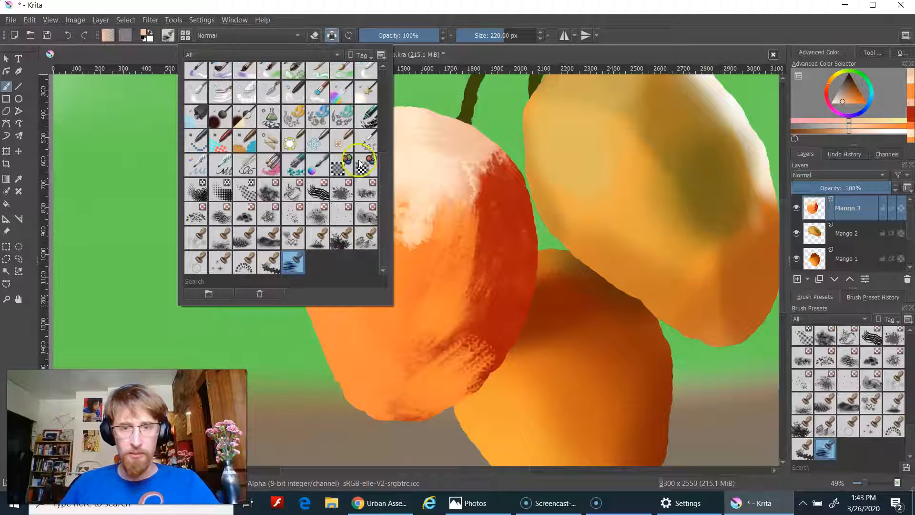
left_click(133, 228)
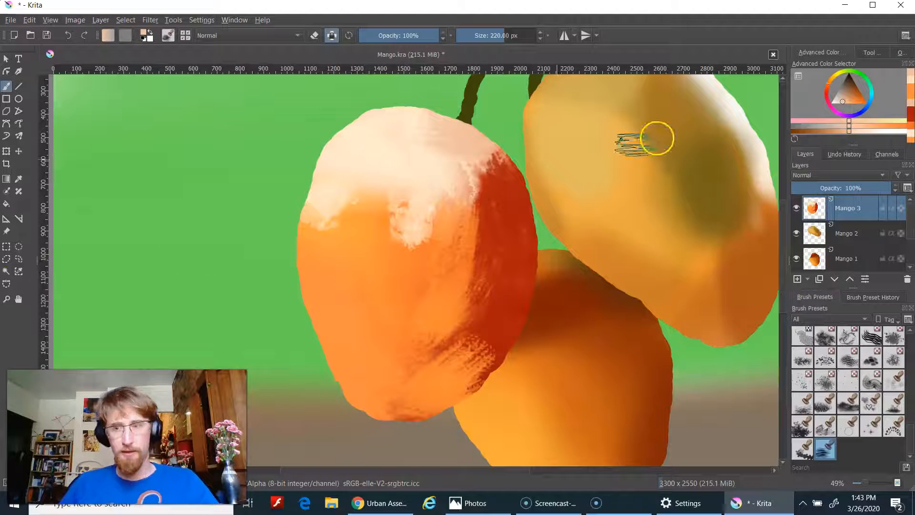
left_click(854, 89)
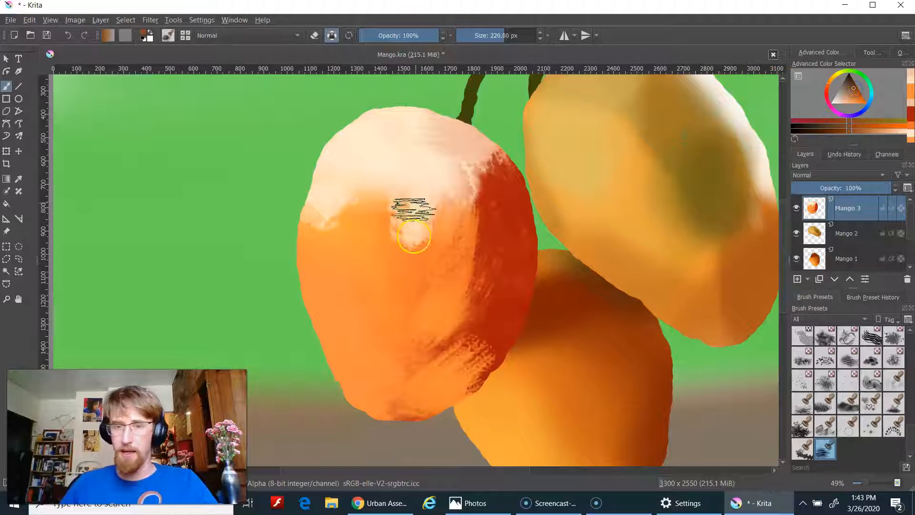
key("bracketright")
key("bracketright")
key("bracketright")
key("bracketright")
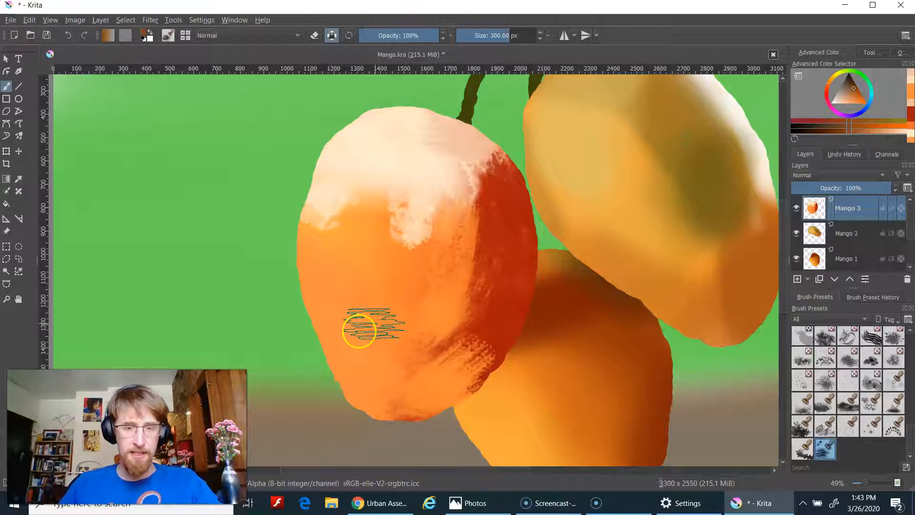
Stamp scattered brown ripple lines along the front mango's left side and lower edge
left_click(347, 335)
left_click(364, 378)
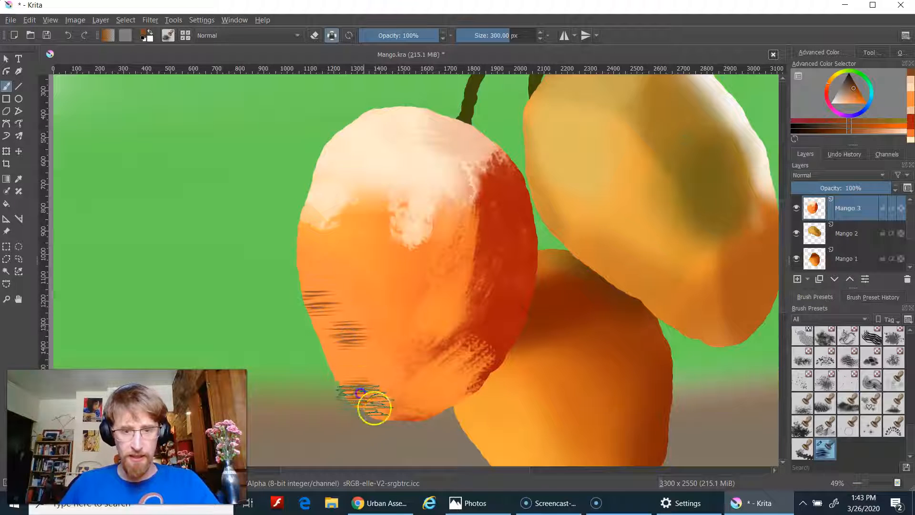
left_click(456, 393)
left_click(374, 410)
left_click(439, 386)
left_click(519, 326)
left_click(337, 256)
left_click(292, 272)
left_click(486, 220)
left_click(343, 316)
left_click(363, 286)
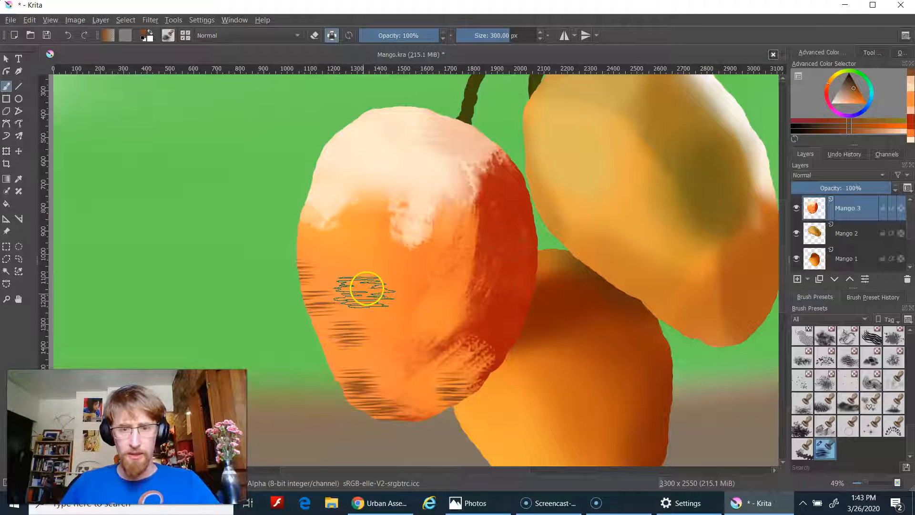
left_click(322, 242)
left_click(341, 324)
left_click(348, 368)
left_click(443, 291)
left_click(337, 266)
left_click(450, 377)
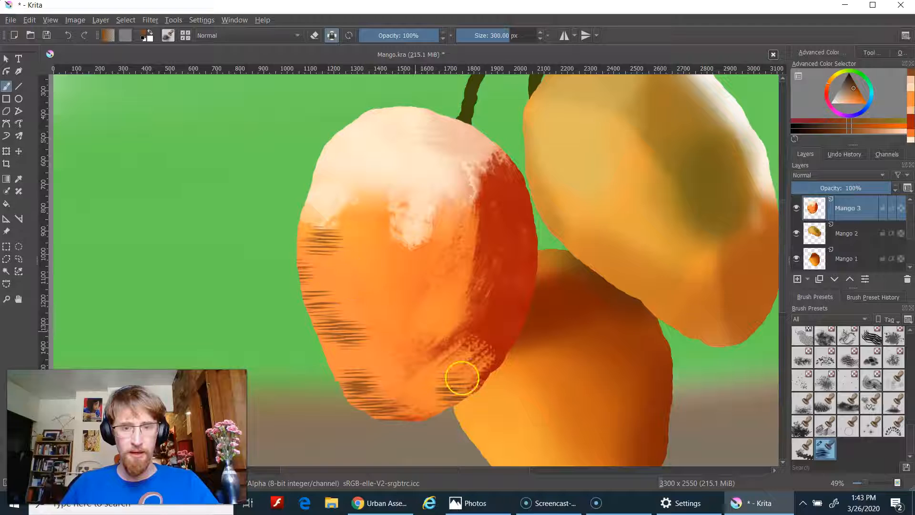
Fill the mango's left side with dense brown ripple texture, sample pale cream from the highlight and overlay cream ripple lines
left_click(363, 302)
left_click(324, 258)
mouse_move(325, 239)
left_mouse_down()
mouse_move(331, 287)
mouse_move(375, 374)
mouse_move(379, 343)
mouse_move(349, 230)
mouse_move(343, 361)
mouse_move(357, 393)
mouse_move(297, 233)
mouse_move(309, 278)
mouse_move(402, 400)
mouse_move(385, 399)
mouse_move(328, 284)
mouse_move(316, 200)
mouse_move(343, 170)
mouse_move(343, 215)
mouse_move(373, 285)
mouse_move(348, 180)
mouse_move(402, 338)
mouse_move(392, 345)
mouse_move(367, 294)
mouse_move(415, 393)
mouse_move(344, 315)
mouse_move(370, 350)
left_mouse_up()
left_click(343, 171, "ctrl")
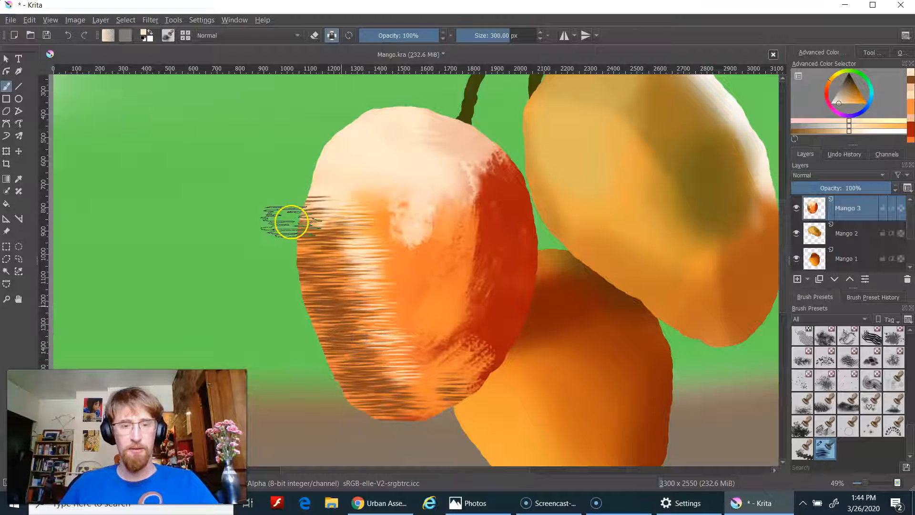
Switch to the Stamp Grass preset, try a few cream stamps on the mango's orange middle and undo them
left_click(173, 30)
left_click(167, 31)
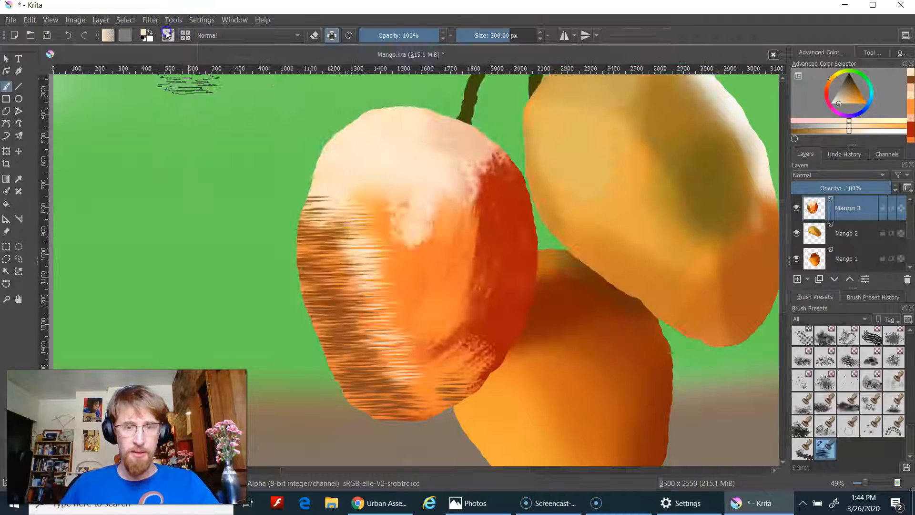
left_click(186, 35)
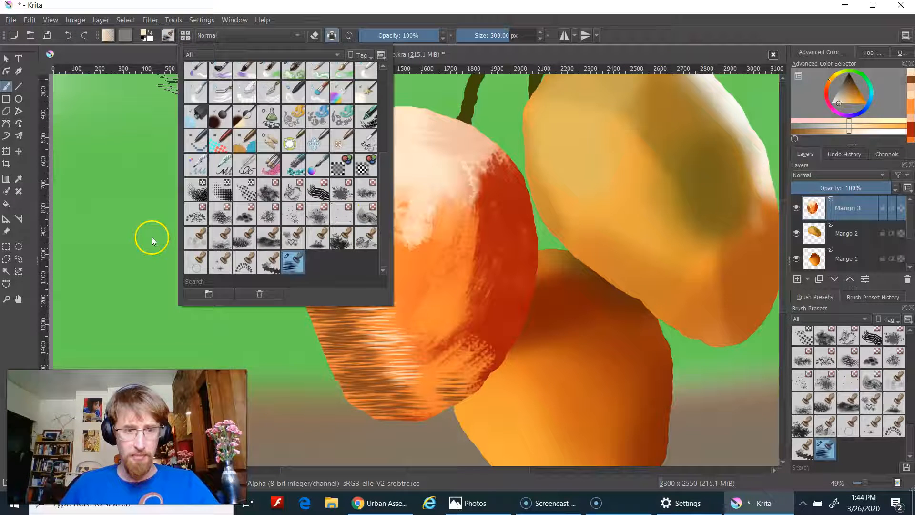
left_click(237, 245)
left_click(413, 247)
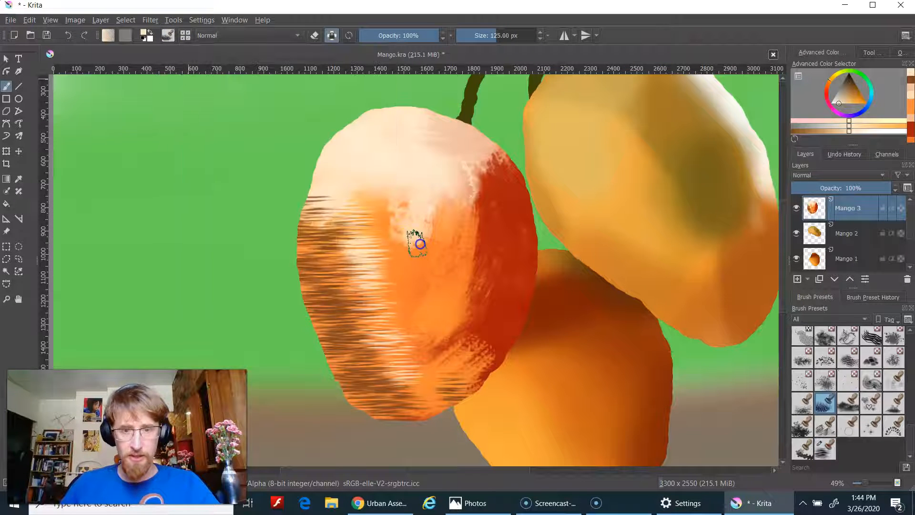
left_click(394, 260)
left_click(431, 243)
key("ctrl+z")
key("ctrl+z")
key("ctrl+z")
key("ctrl+z")
key("ctrl+z")
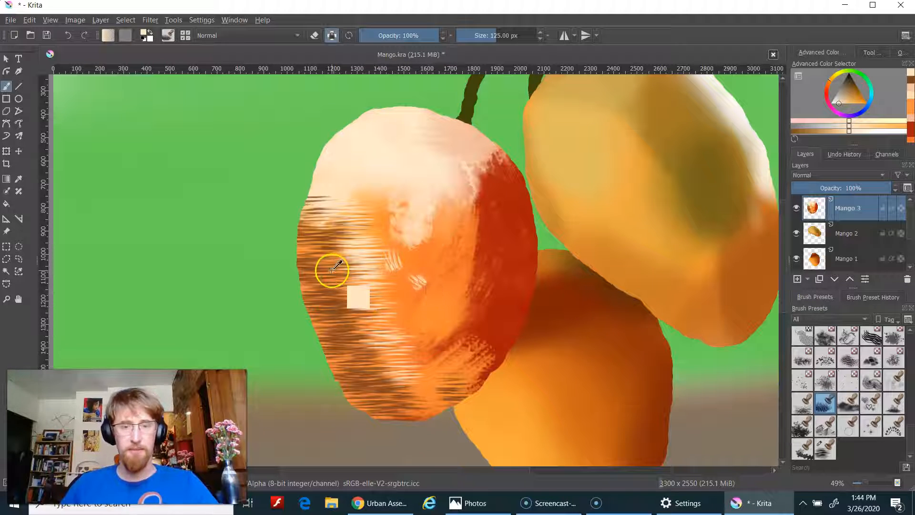
Switch to the Stamp Leaves preset and test it with several strokes on the brush editor's scratchpad
left_click(167, 35)
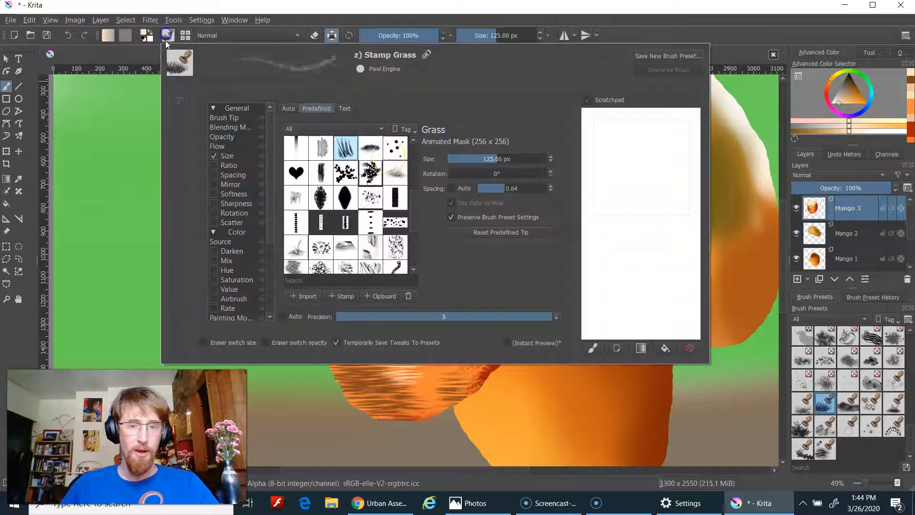
left_click(185, 36)
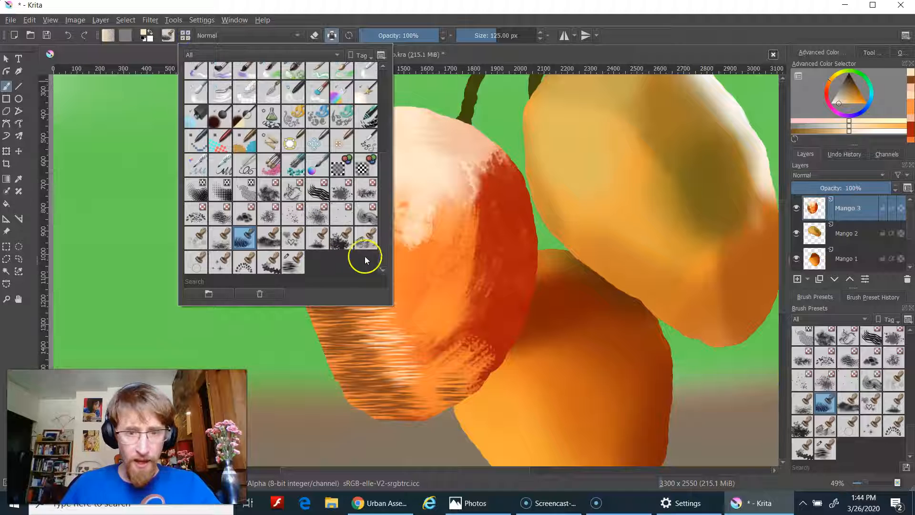
left_click(341, 241)
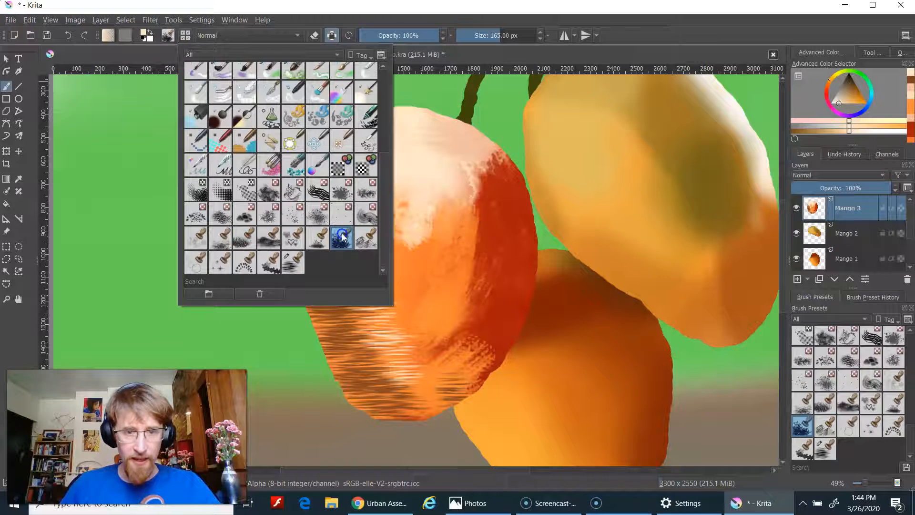
left_click(168, 35)
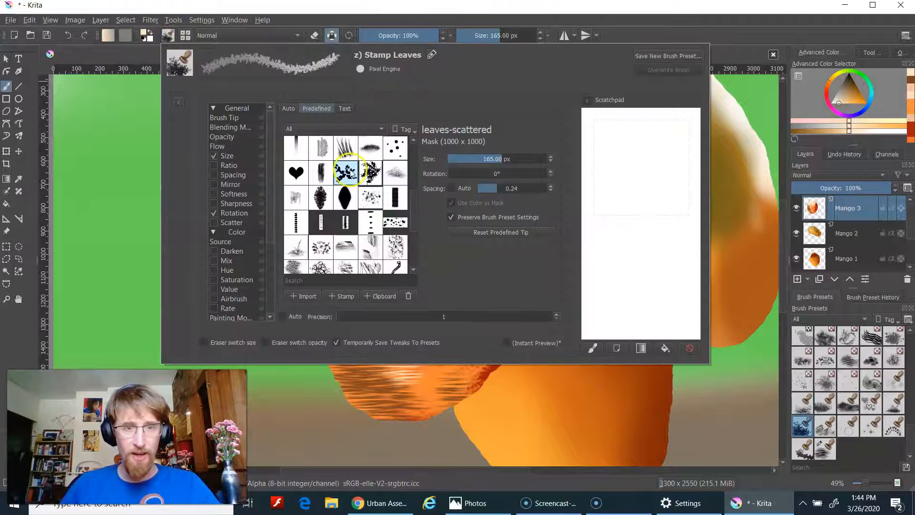
mouse_move(610, 143)
left_mouse_down()
mouse_move(623, 223)
mouse_move(650, 293)
mouse_move(638, 255)
left_mouse_up()
left_click(167, 37)
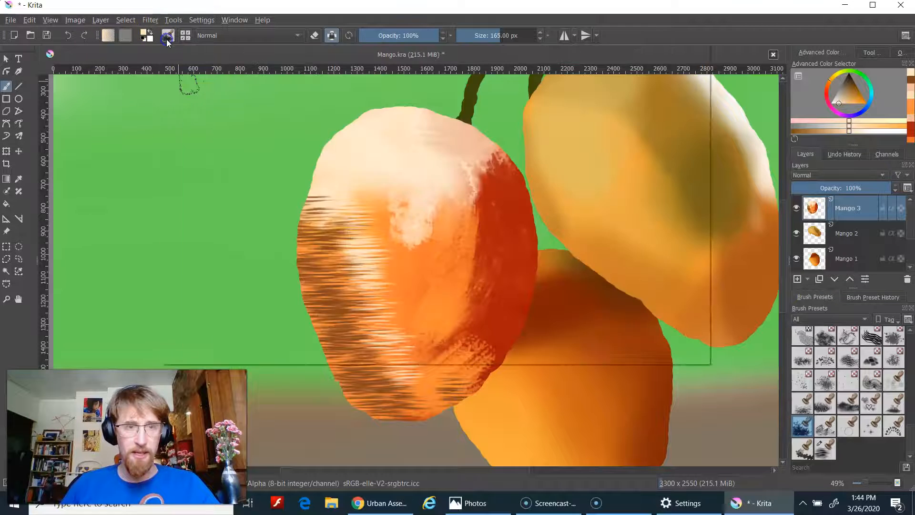
left_click(167, 36)
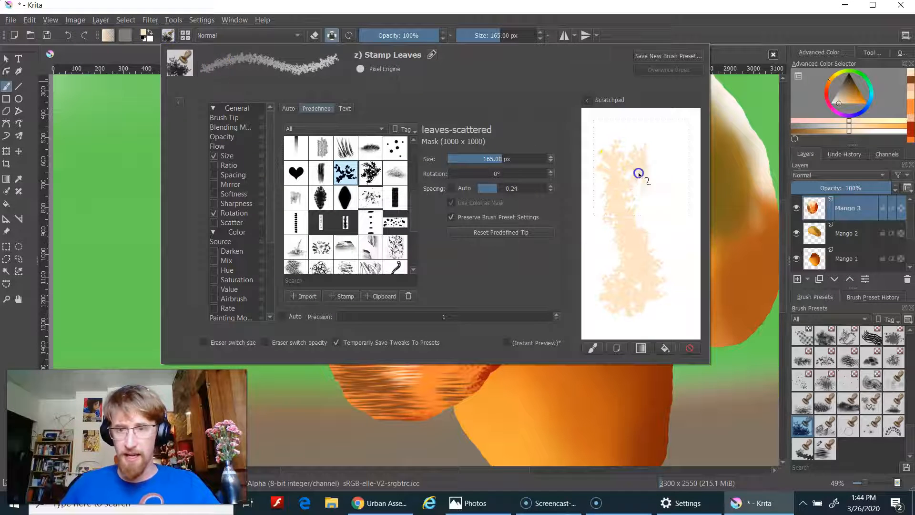
mouse_move(638, 173)
left_mouse_down()
mouse_move(651, 216)
mouse_move(664, 172)
left_mouse_up()
mouse_move(666, 239)
left_mouse_down()
mouse_move(658, 294)
mouse_move(681, 289)
left_mouse_up()
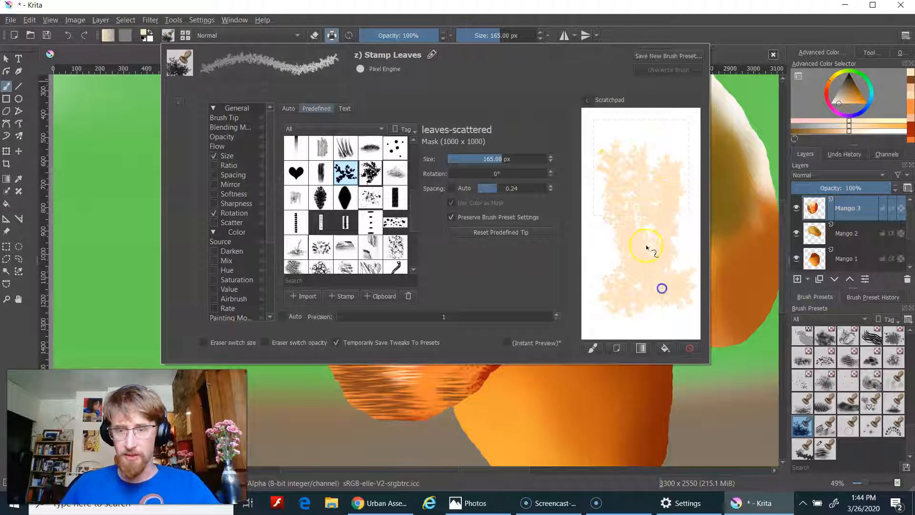
Enlarge the leaf brush to 230 px, try cream strokes down the front mango's left side with Preserve Alpha off and on, and undo them
mouse_move(403, 212)
left_mouse_down()
mouse_move(398, 246)
mouse_move(417, 327)
mouse_move(455, 314)
mouse_move(455, 224)
left_mouse_up()
key("ctrl+z")
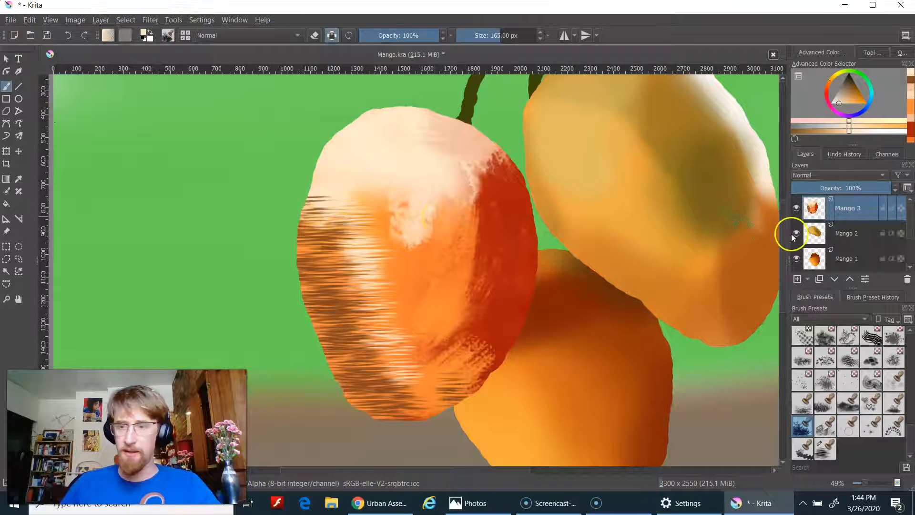
left_click(326, 36)
key("bracketright")
key("bracketright")
key("bracketright")
key("bracketright")
key("bracketright")
mouse_move(302, 222)
left_mouse_down()
mouse_move(296, 294)
mouse_move(376, 422)
left_mouse_up()
key("ctrl+z")
left_click(332, 36)
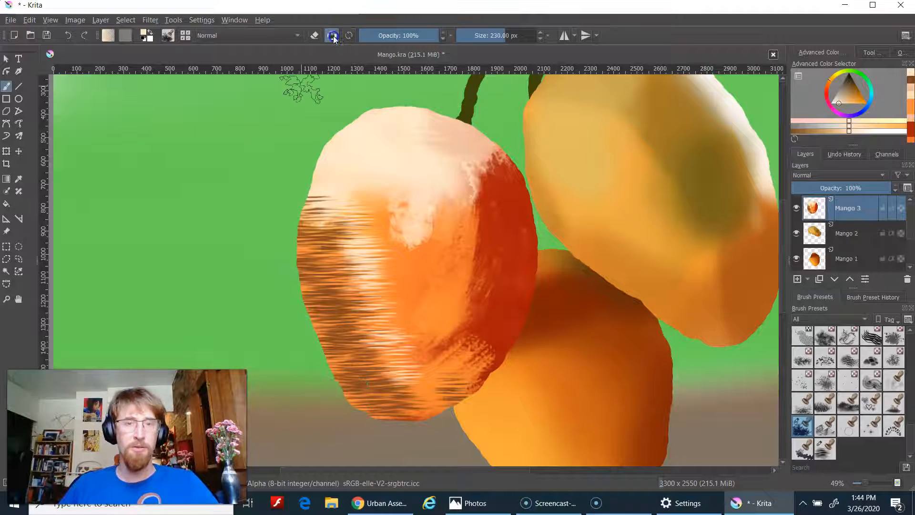
mouse_move(320, 198)
left_mouse_down()
mouse_move(310, 229)
mouse_move(356, 366)
left_mouse_up()
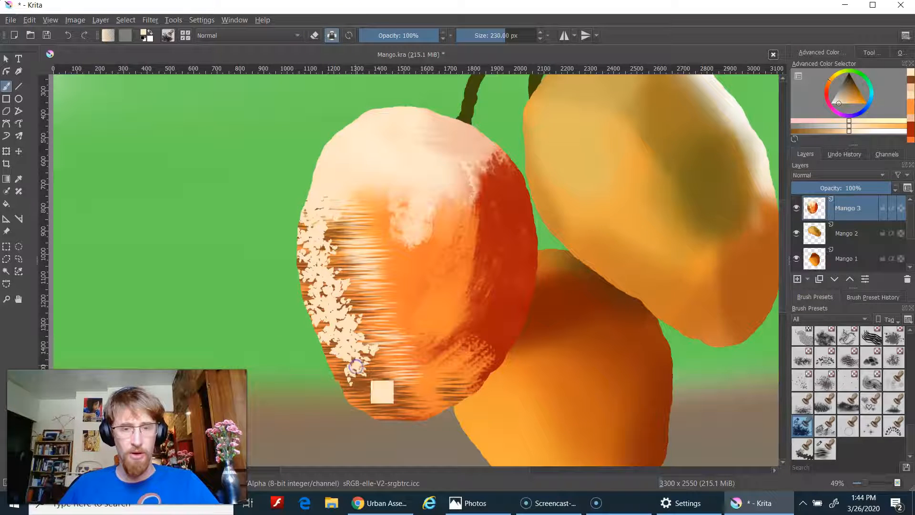
key("ctrl+z")
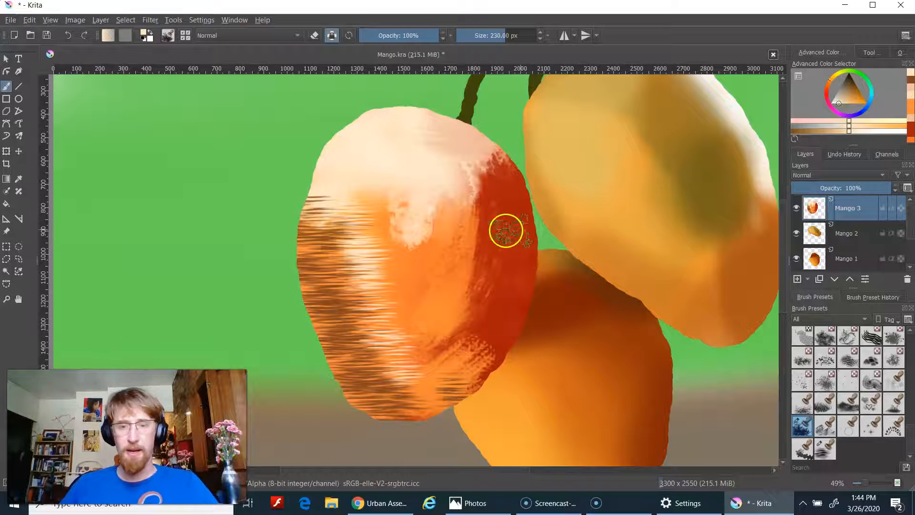
Activate the Mango 2 layer, try a cream leaf stroke along its white highlight edge and undo it
left_click_drag(506, 231, 421, 263)
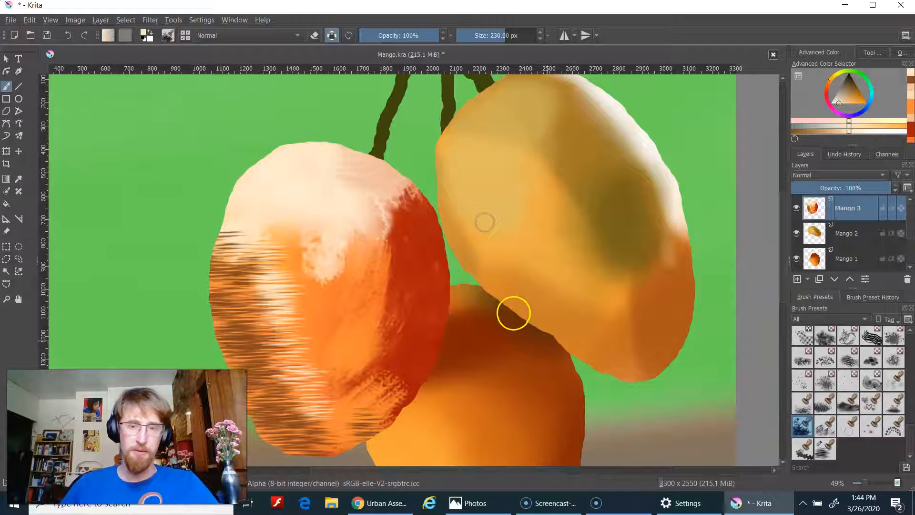
left_click(843, 234)
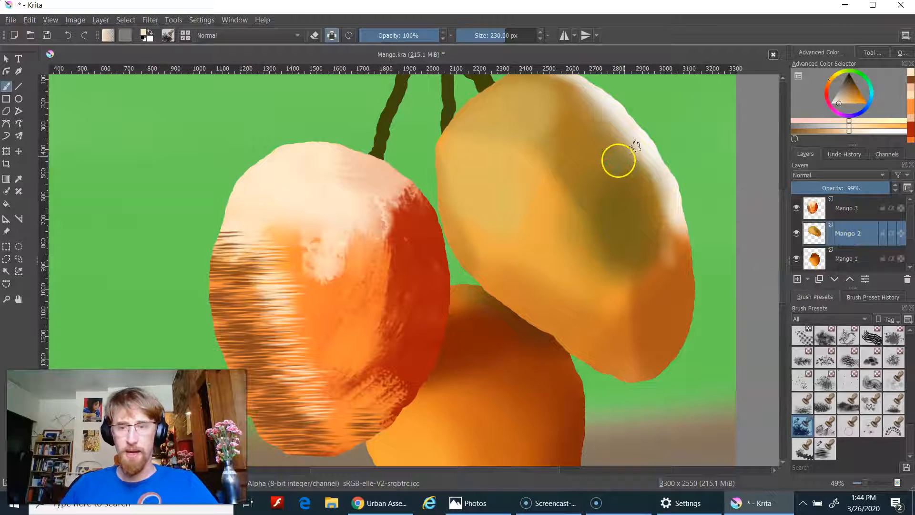
left_click_drag(640, 165, 697, 234)
key("ctrl+z")
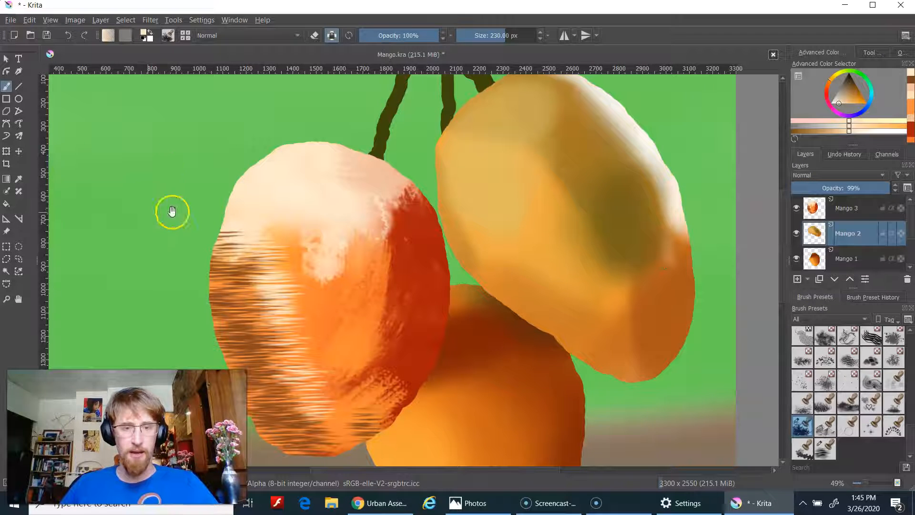
Activate the Background layer and enlarge the leaf stamp brush to 1000 px
scroll(839, 246, "down", 2)
left_click(871, 249)
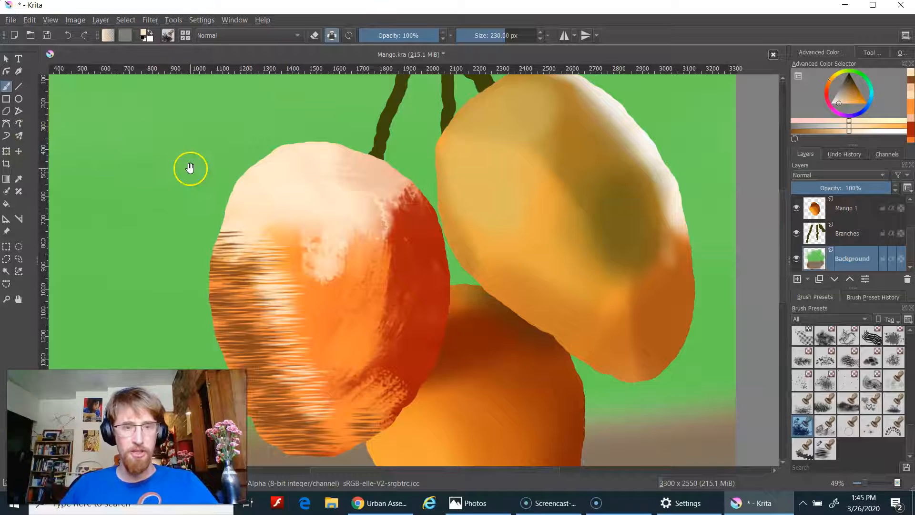
left_click_drag(190, 167, 319, 270)
key("bracketright")
key("bracketright")
key("bracketright")
key("bracketright")
key("bracketright")
key("bracketright")
key("bracketright")
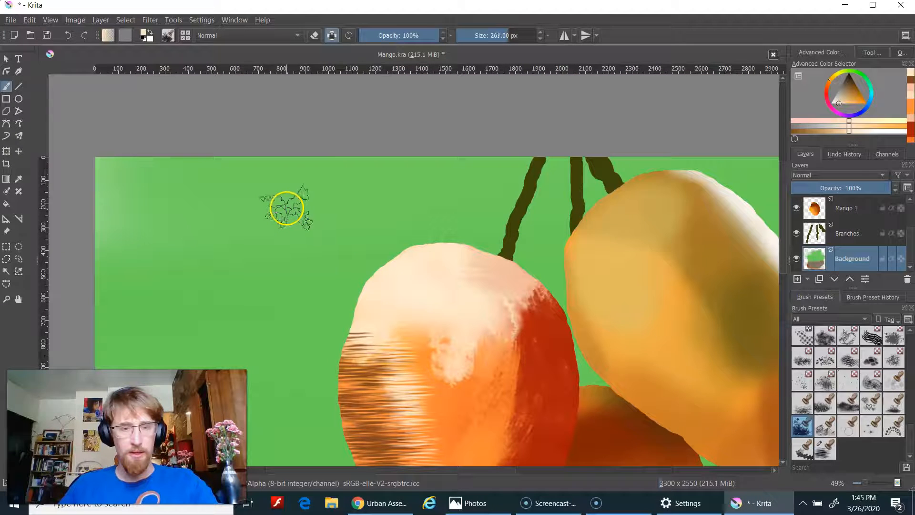
key("bracketright")
key("bracketright")
key("bracketright")
key("bracketright")
key("bracketright")
key("bracketright")
key("bracketright")
key("bracketright")
key("bracketright")
key("bracketright")
key("bracketright")
key("bracketright")
key("bracketright")
key("bracketright")
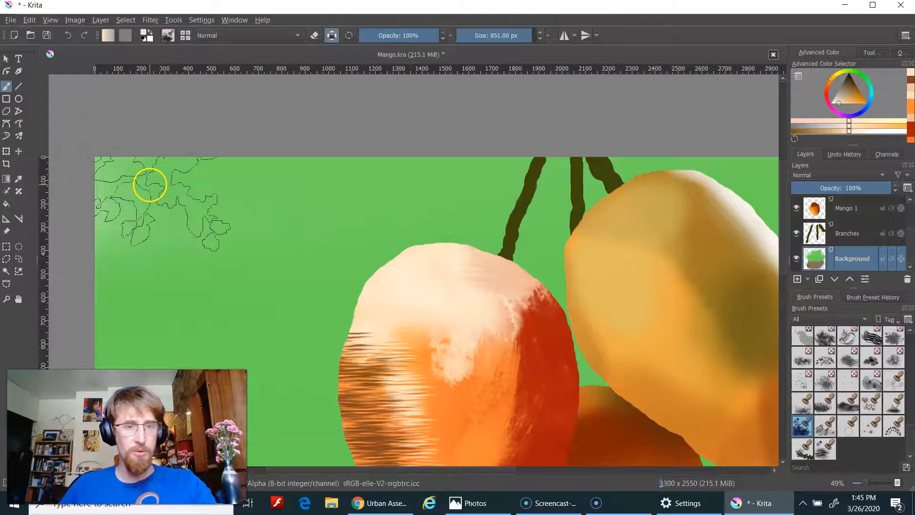
Set the painting color to a dark, saturated green for the leaves
left_click(847, 87)
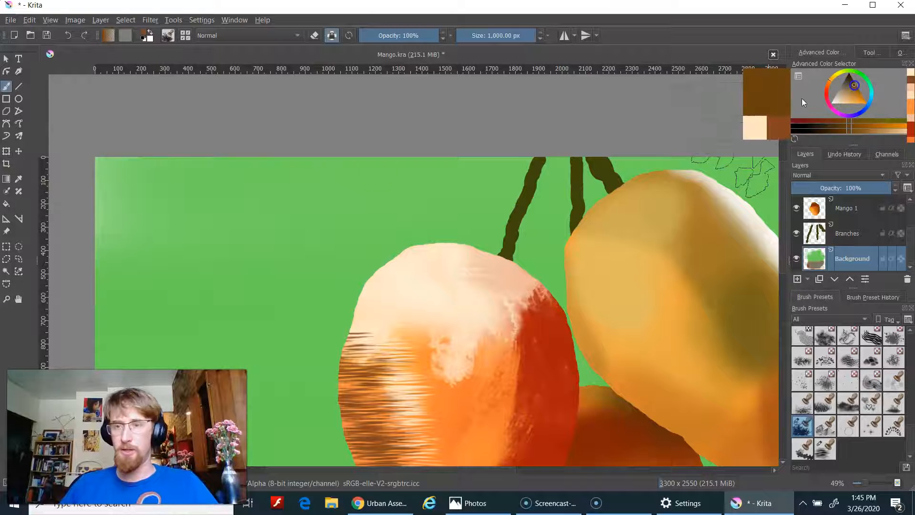
right_click(179, 203)
left_click(186, 177)
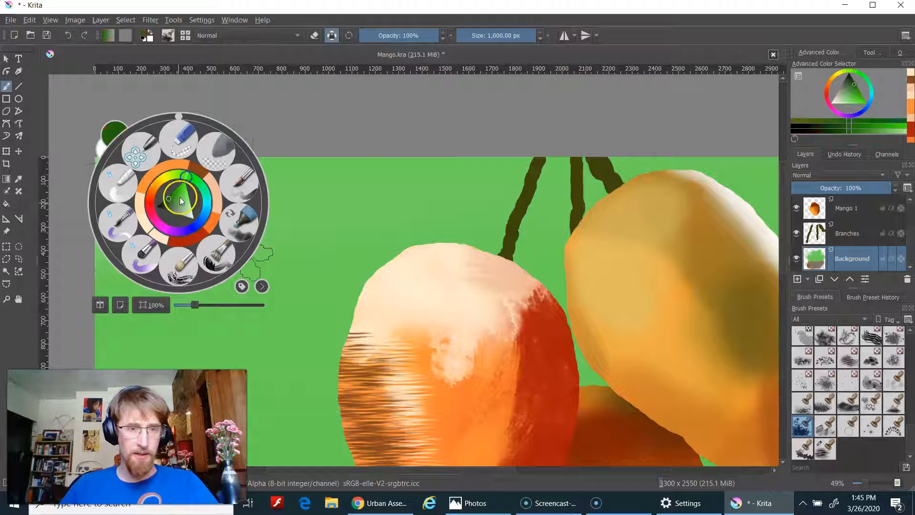
left_click(171, 193)
left_click(318, 157)
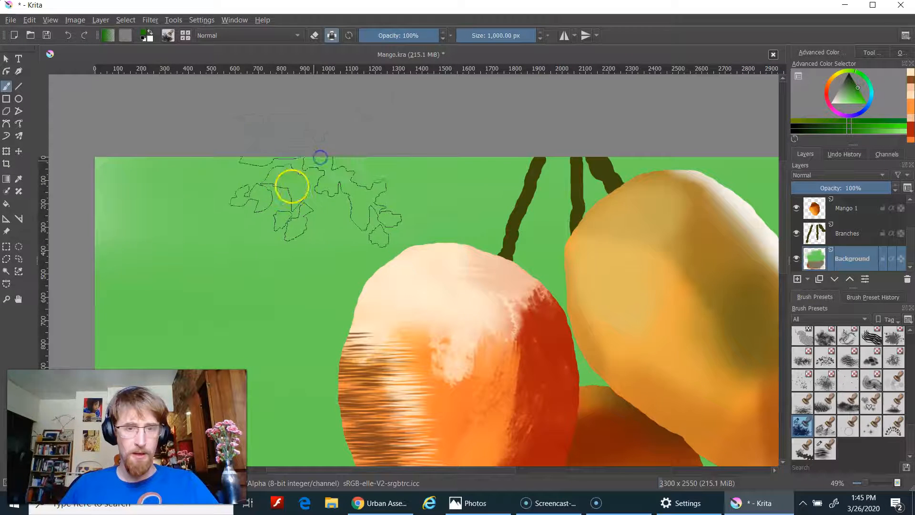
Stamp dark green leaves at full opacity across the upper background and along its left edge
left_click(228, 204)
left_click_drag(379, 159, 545, 237)
left_click_drag(37, 272, 82, 269)
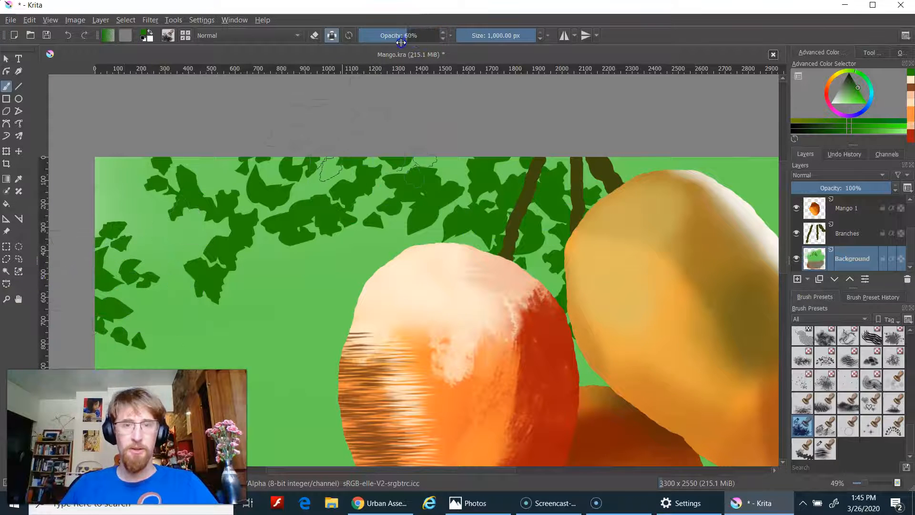
Add fainter green leaves to the upper left background, first at about 60% and then at 25% opacity
mouse_move(258, 255)
left_mouse_down()
mouse_move(382, 239)
mouse_move(452, 186)
left_mouse_up()
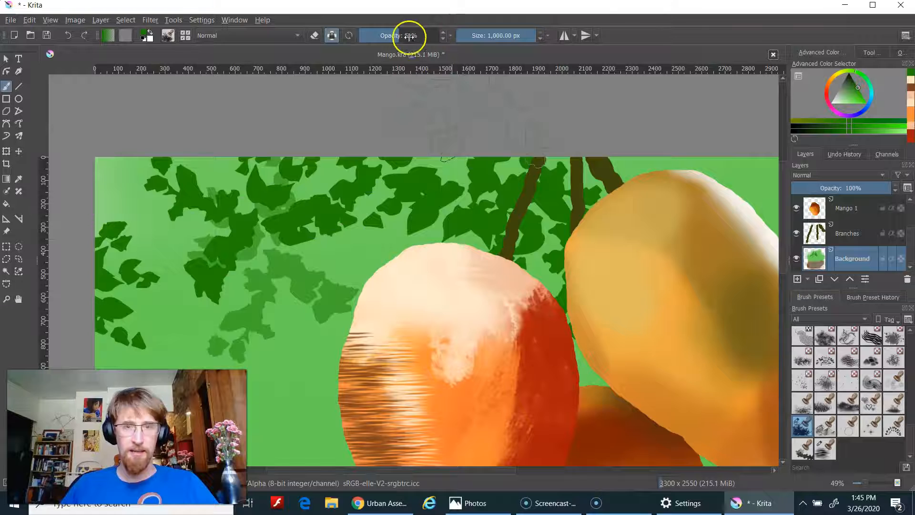
left_click_drag(386, 36, 379, 37)
mouse_move(110, 204)
left_mouse_down()
mouse_move(139, 155)
mouse_move(292, 164)
left_mouse_up()
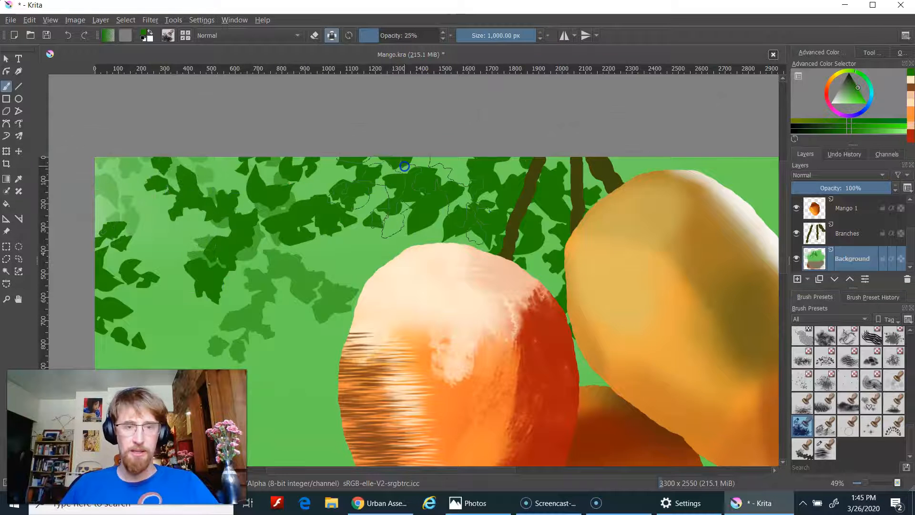
Stamp green leaves around the upper right mango at 25% opacity, and add stronger ones beside it at 65% opacity
left_click_drag(701, 154, 482, 167)
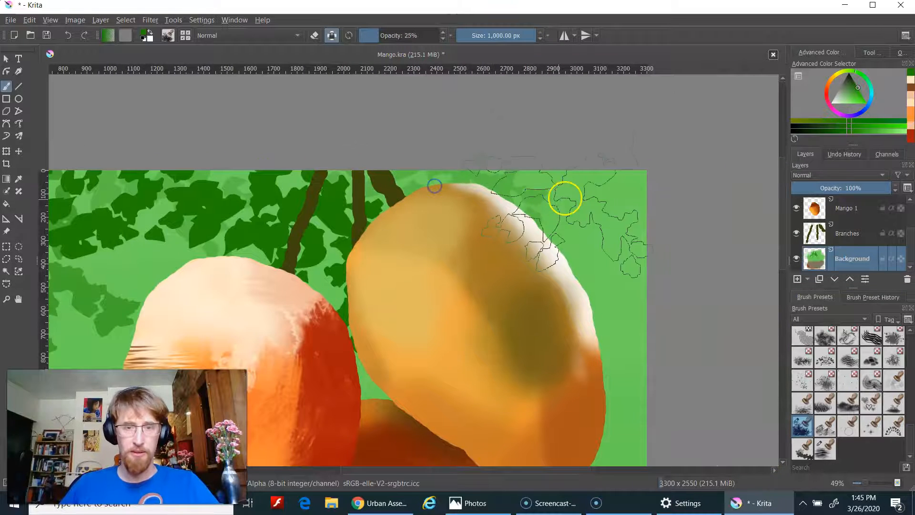
left_click_drag(618, 234, 623, 332)
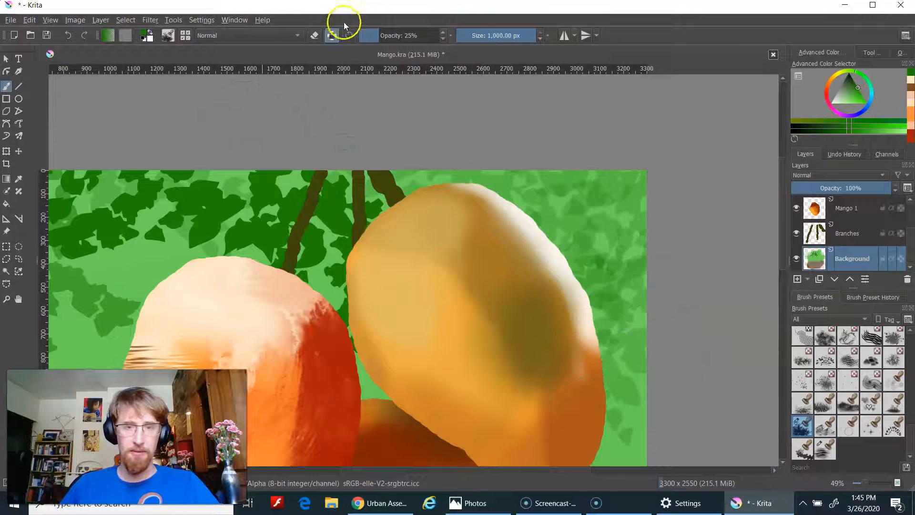
left_click_drag(616, 225, 542, 241)
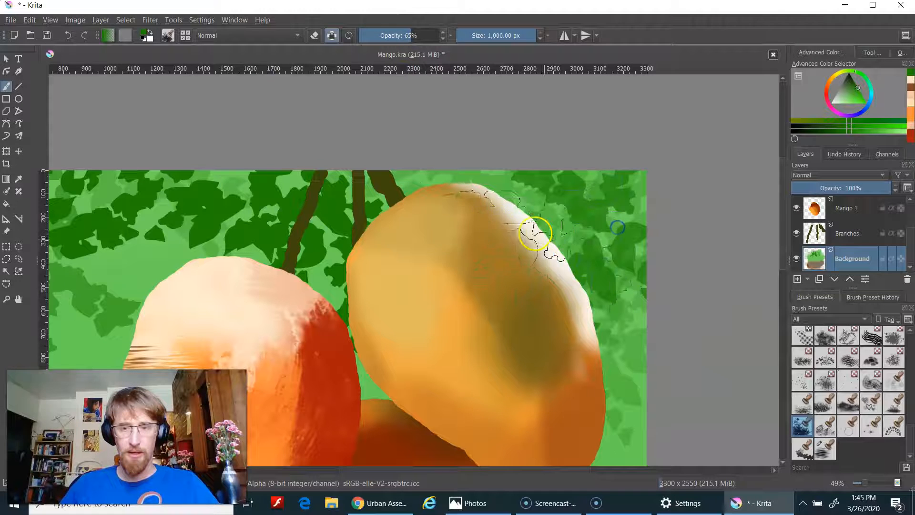
left_click_drag(374, 322, 492, 172)
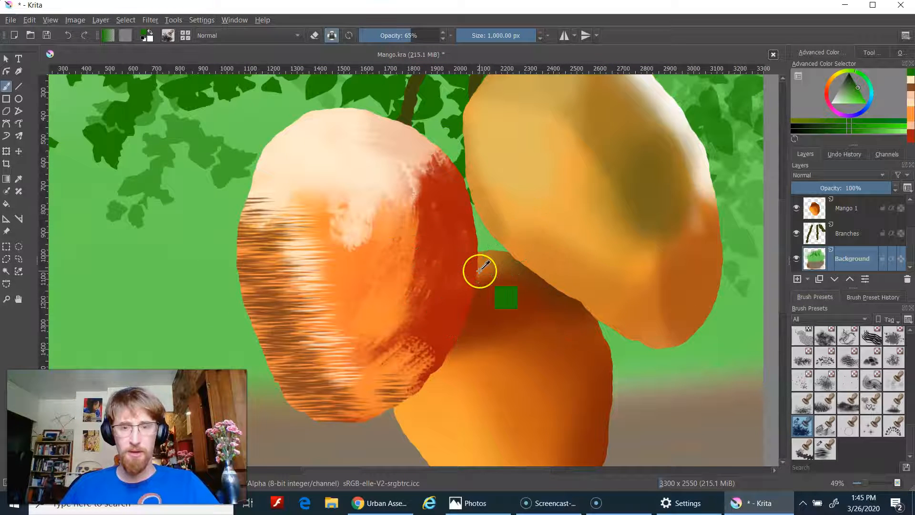
right_click(237, 169)
left_click_drag(246, 278, 243, 277)
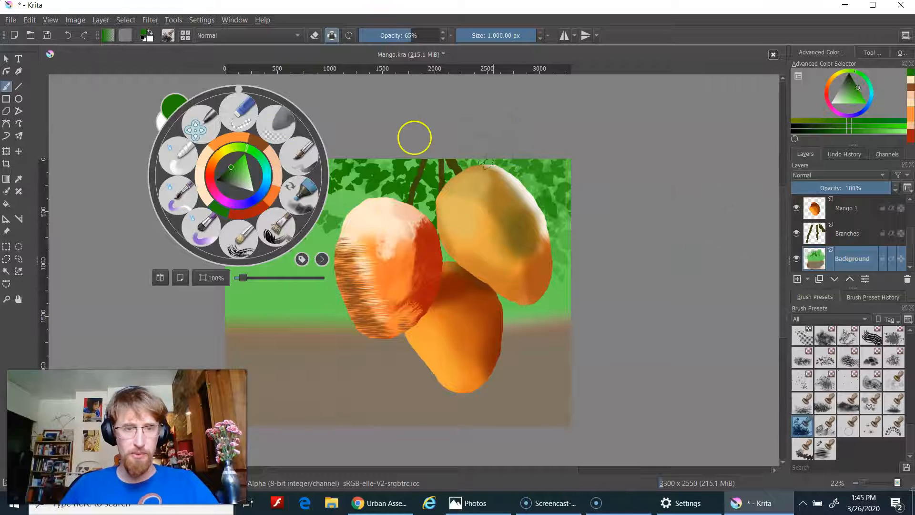
left_click(519, 200)
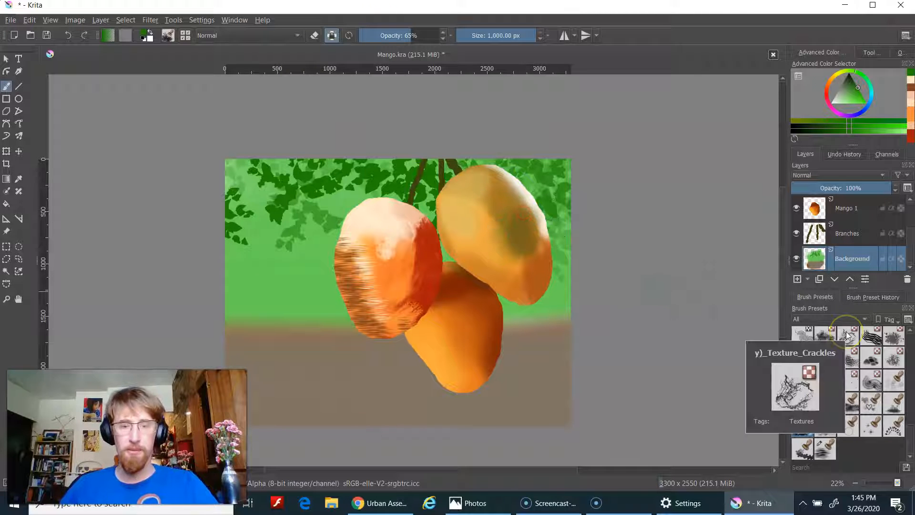
left_click(802, 364)
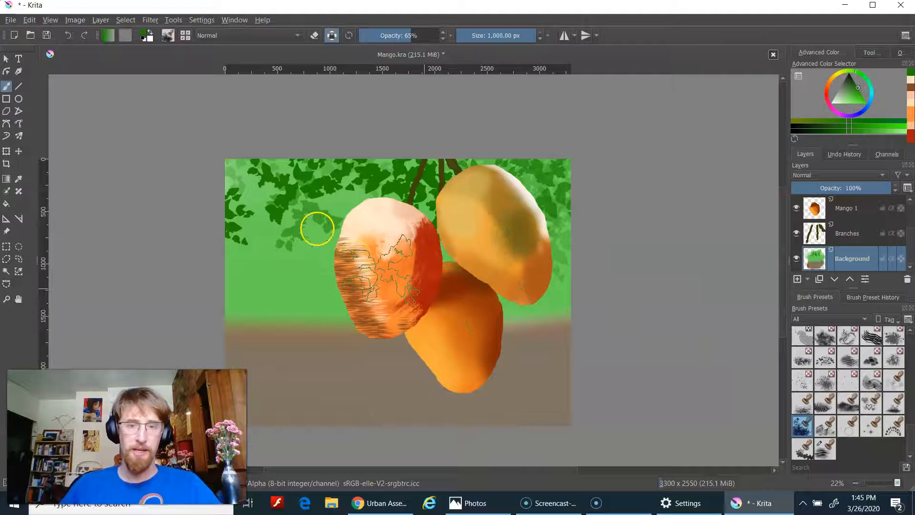
mouse_move(328, 277)
left_mouse_down()
mouse_move(349, 298)
mouse_move(278, 321)
left_mouse_up()
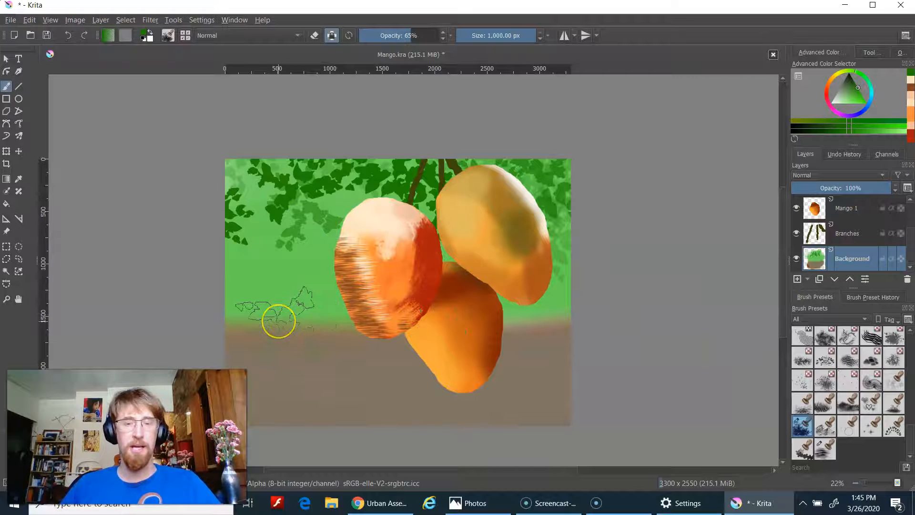